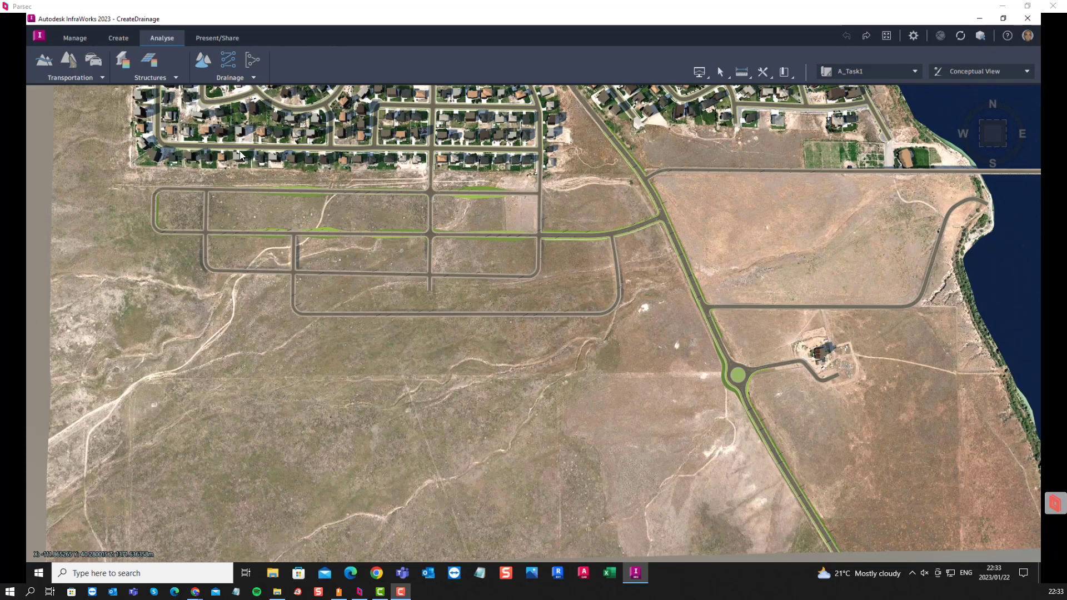
Step: Start a cloud watershed analysis with 15m grid spacing and stream threshold 70
{"action": "left_click", "coordinate": [236, 79]}
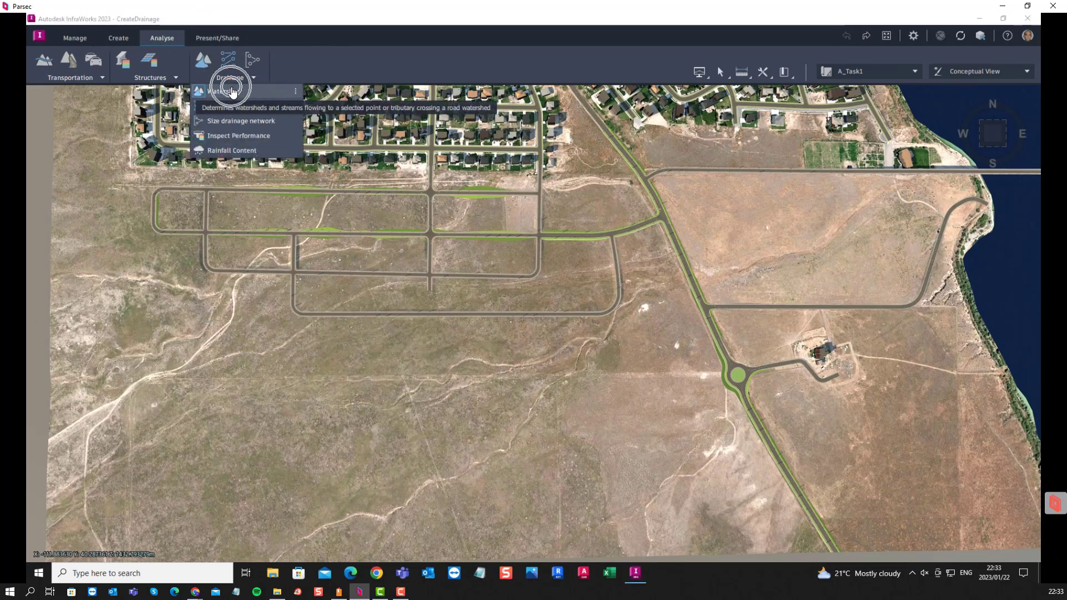
{"action": "left_click", "coordinate": [232, 90]}
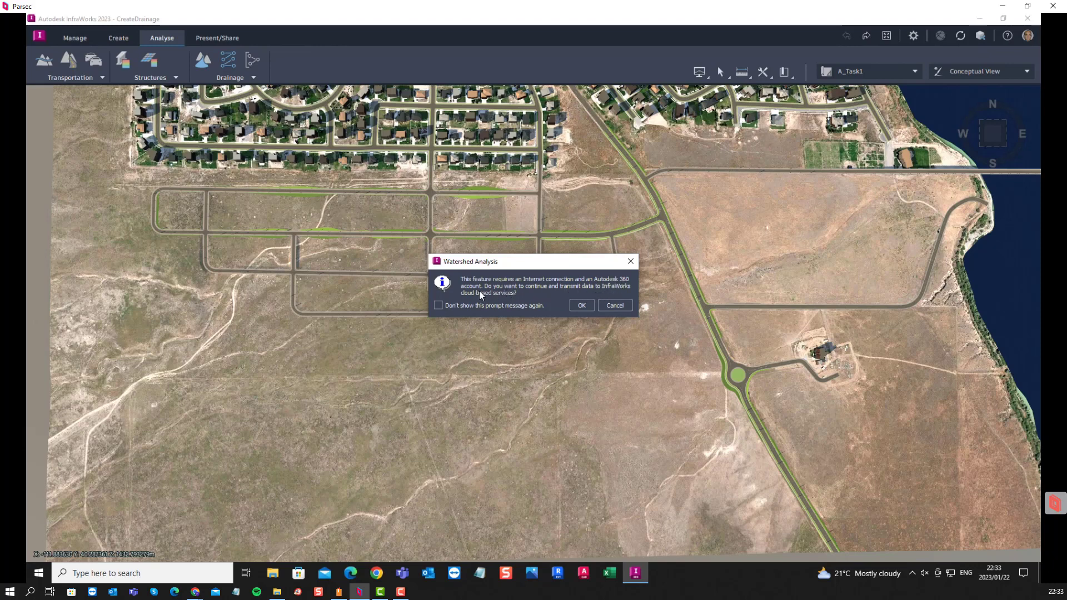
{"action": "left_click", "coordinate": [580, 305]}
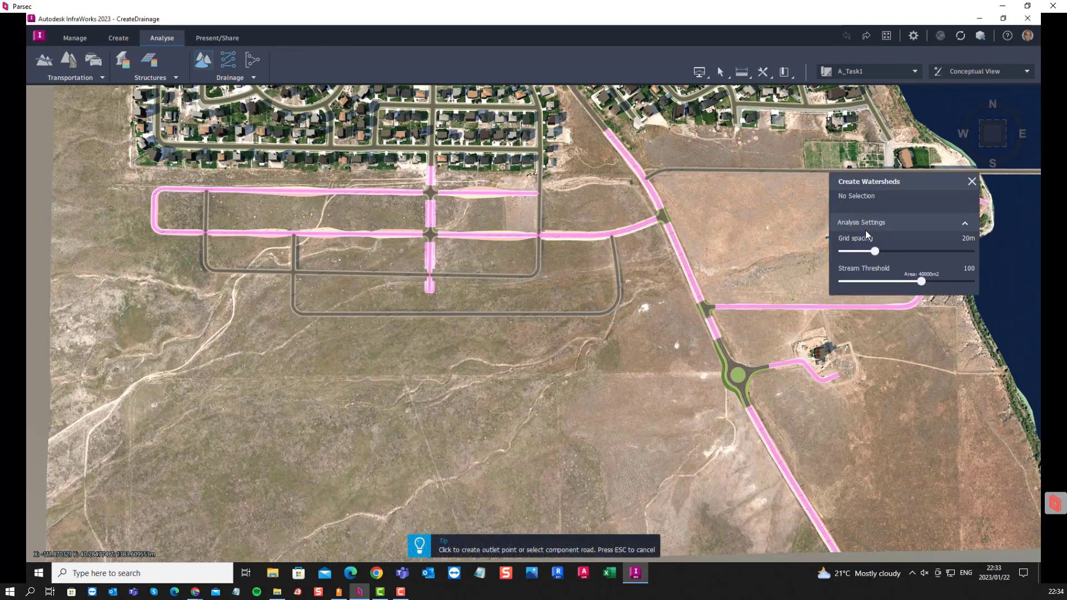
{"action": "left_click_drag", "start_coordinate": [880, 254], "coordinate": [869, 252]}
{"action": "left_click_drag", "start_coordinate": [907, 281], "coordinate": [885, 281]}
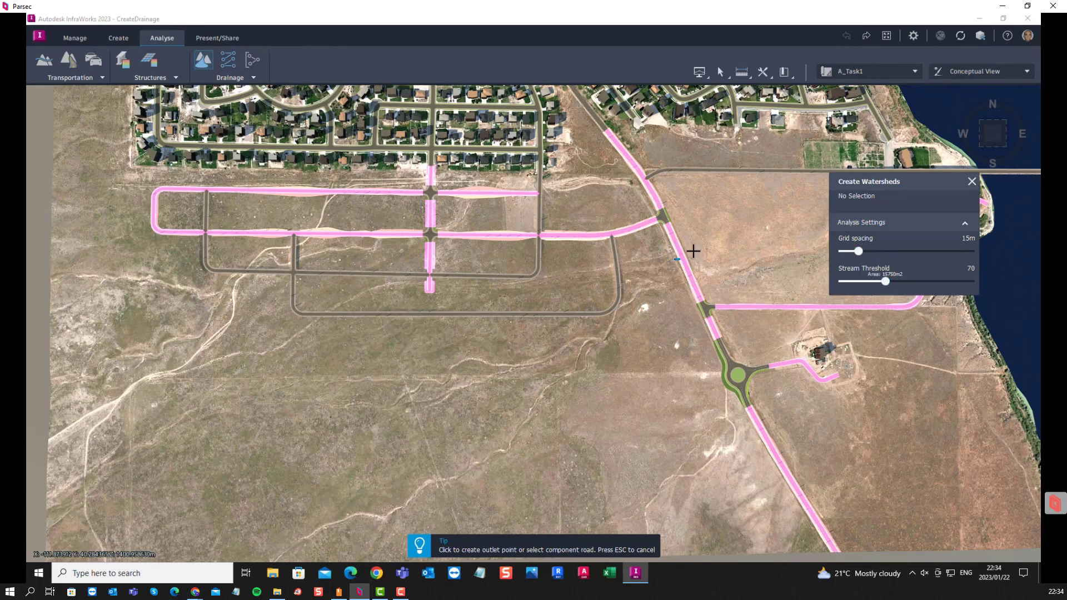
Step: Pick a stretch of S REDWOOD RD from start station to the roundabout and run it
{"action": "scroll", "coordinate": [674, 230], "scroll_direction": "up", "scroll_amount": 5}
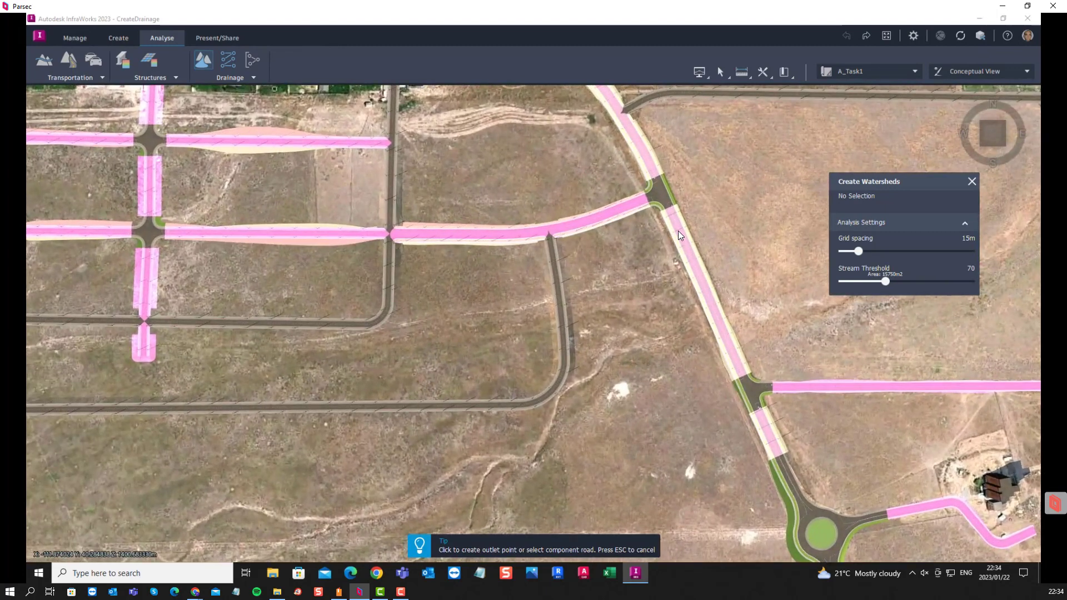
{"action": "left_click", "coordinate": [679, 231]}
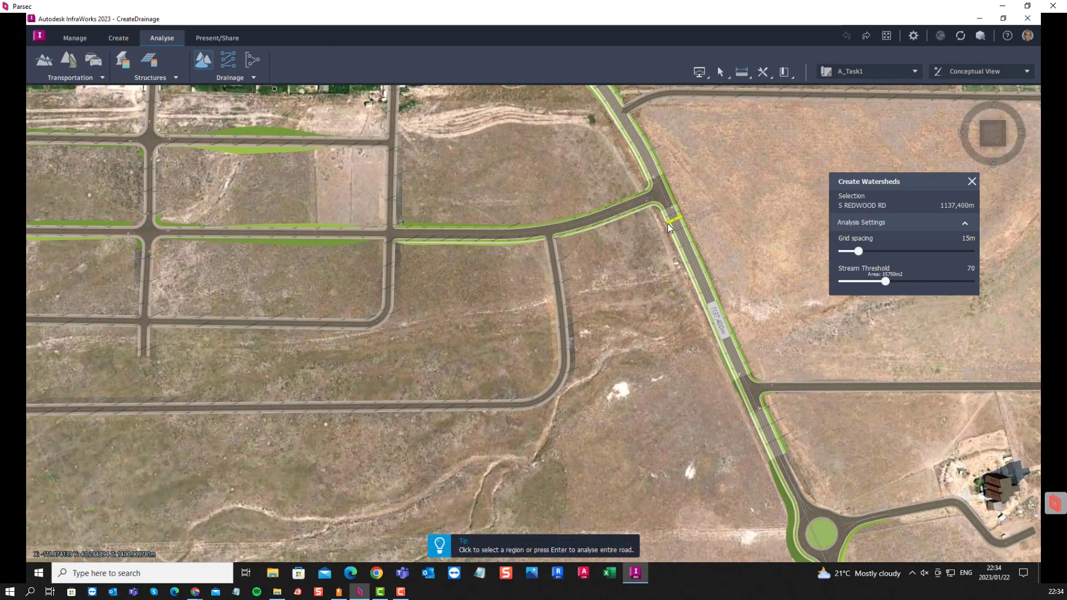
{"action": "left_click", "coordinate": [668, 224]}
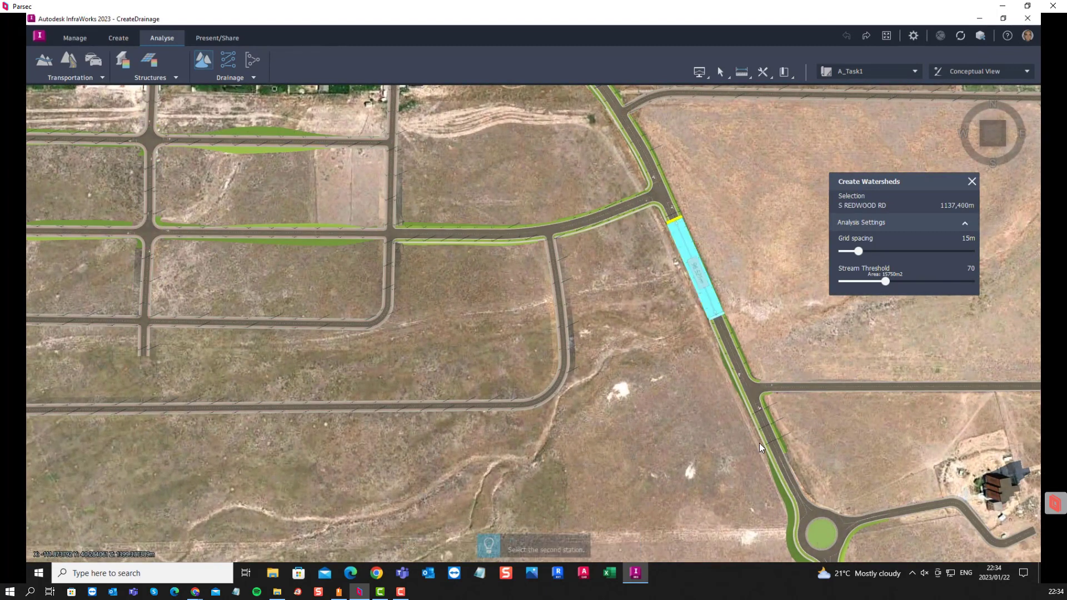
{"action": "left_click", "coordinate": [793, 480]}
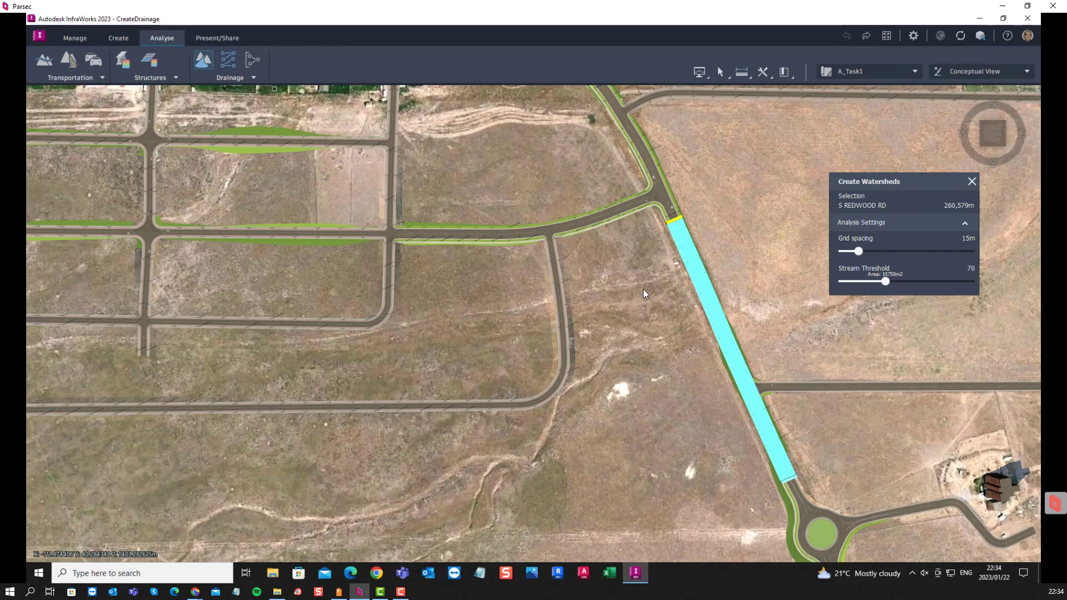
{"action": "scroll", "coordinate": [645, 286], "scroll_direction": "down", "scroll_amount": 5}
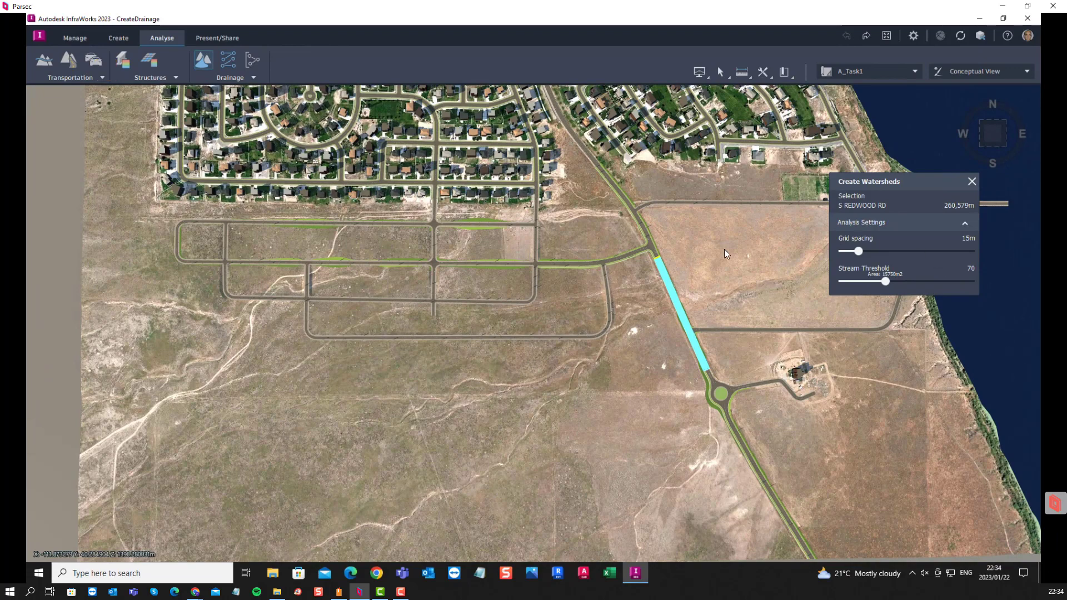
{"action": "double_click", "coordinate": [706, 240]}
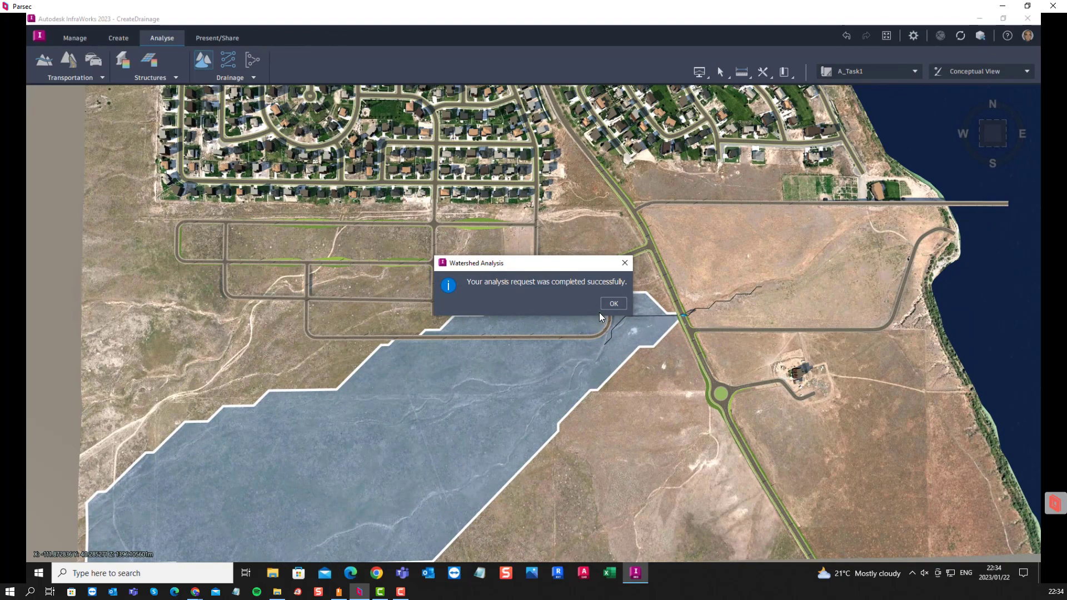
Step: Dismiss the completion message and view the outlet obliquely, orbiting toward the town and Utah Lake
{"action": "left_click", "coordinate": [613, 303]}
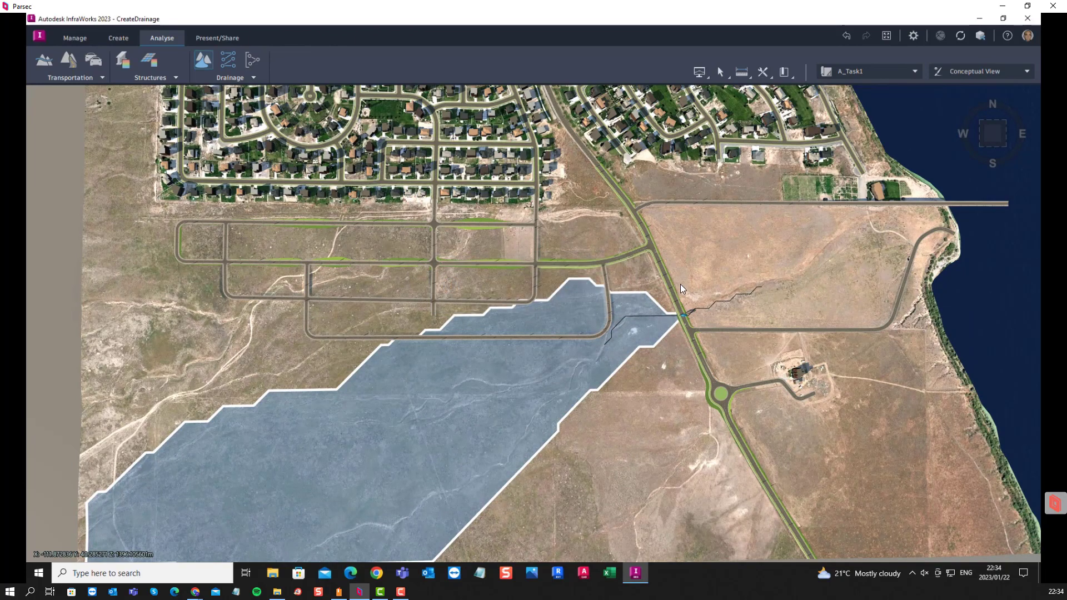
{"action": "scroll", "coordinate": [680, 285], "scroll_direction": "down", "scroll_amount": 4}
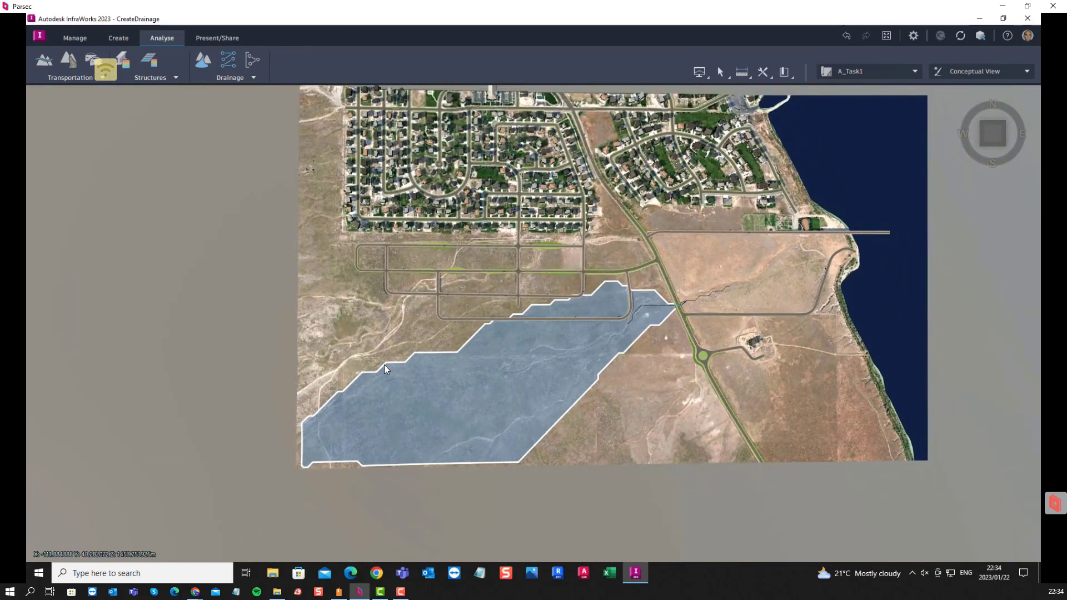
{"action": "scroll", "coordinate": [690, 306], "scroll_direction": "up", "scroll_amount": 5}
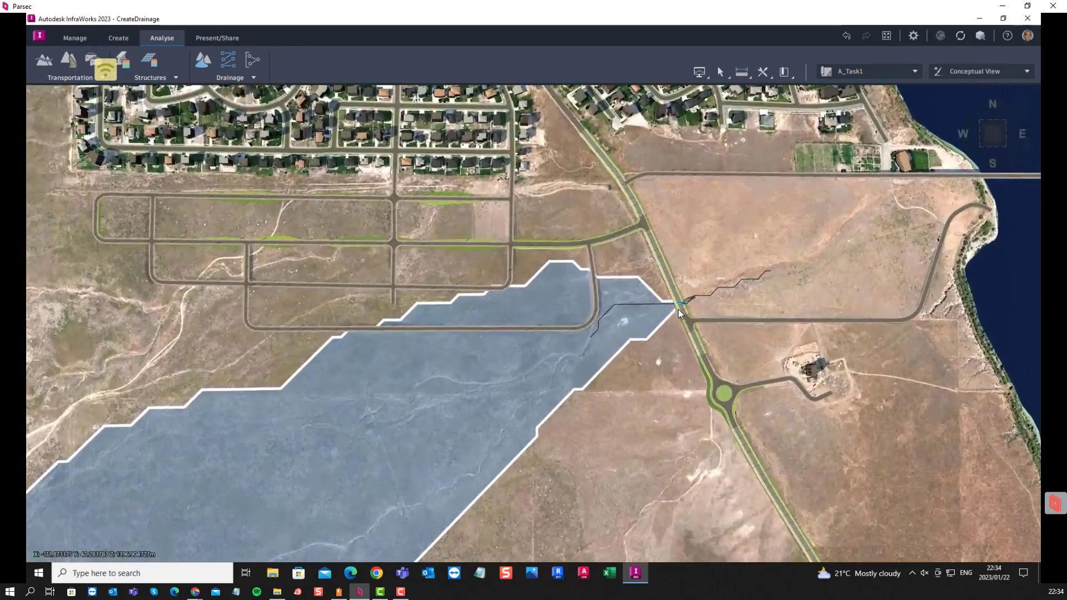
{"action": "scroll", "coordinate": [680, 309], "scroll_direction": "up", "scroll_amount": 5}
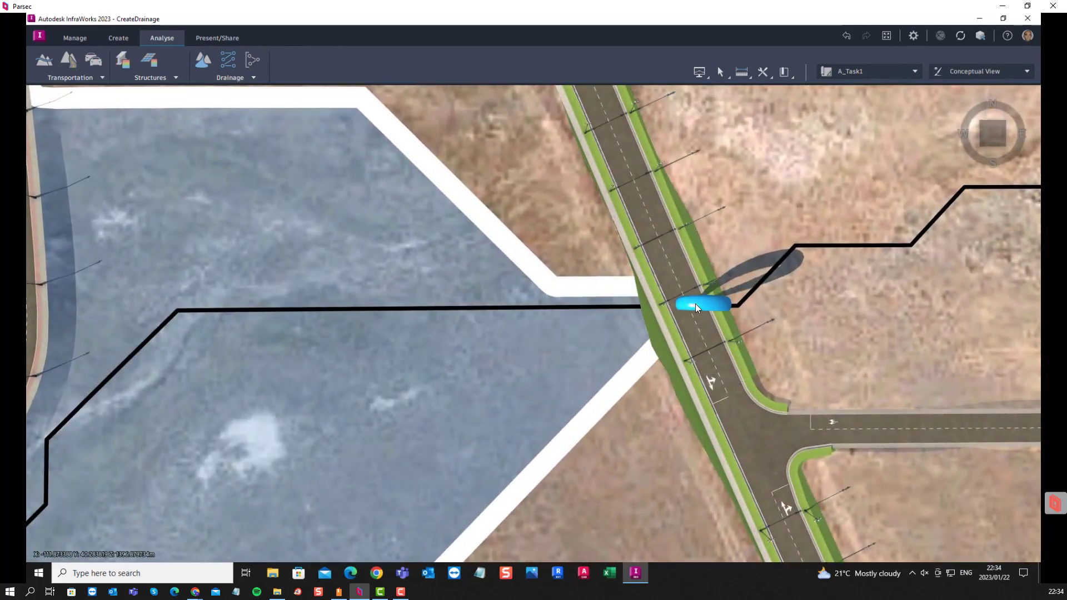
{"action": "middle_click_drag", "start_coordinate": [695, 304], "coordinate": [496, 269]}
{"action": "scroll", "coordinate": [679, 331], "scroll_direction": "down", "scroll_amount": 5}
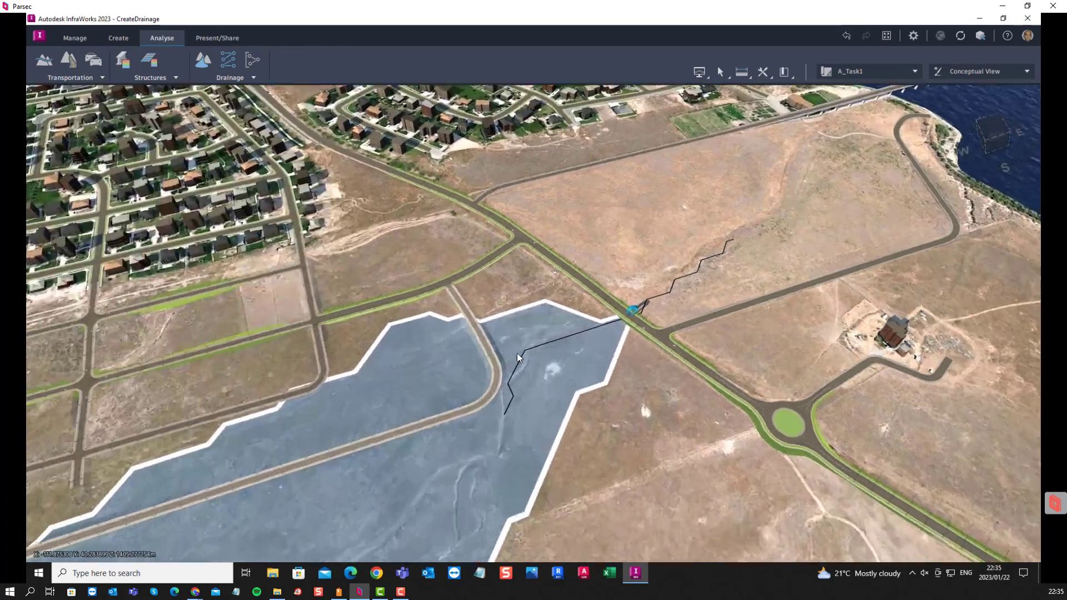
{"action": "middle_click_drag", "start_coordinate": [517, 353], "coordinate": [767, 367]}
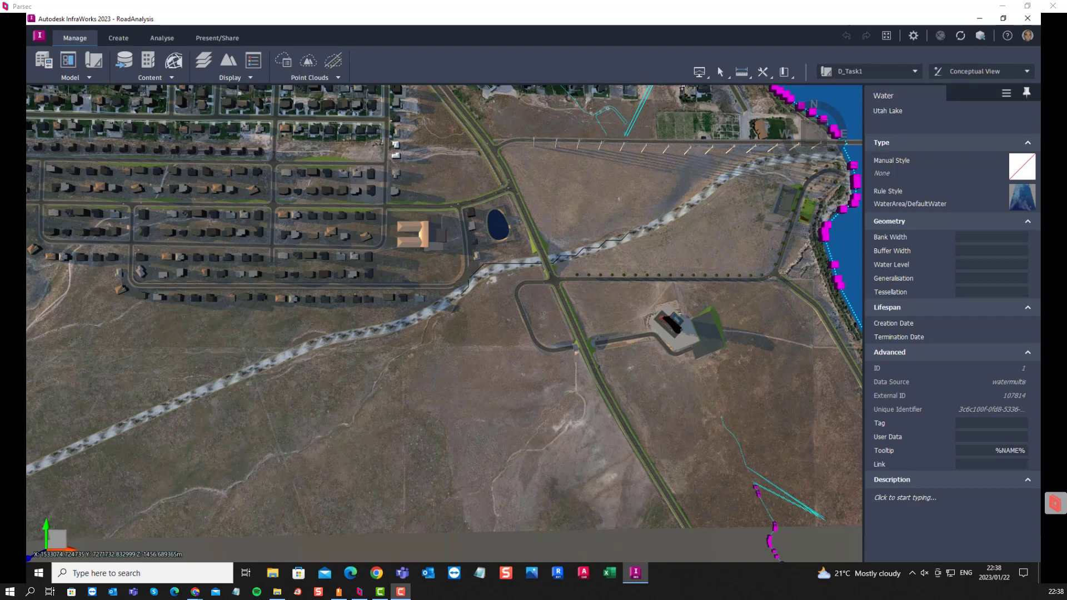
Step: Open Corridor Optimisation for Path - (2) and keep Two Lanes as the road style
{"action": "left_click", "coordinate": [168, 38]}
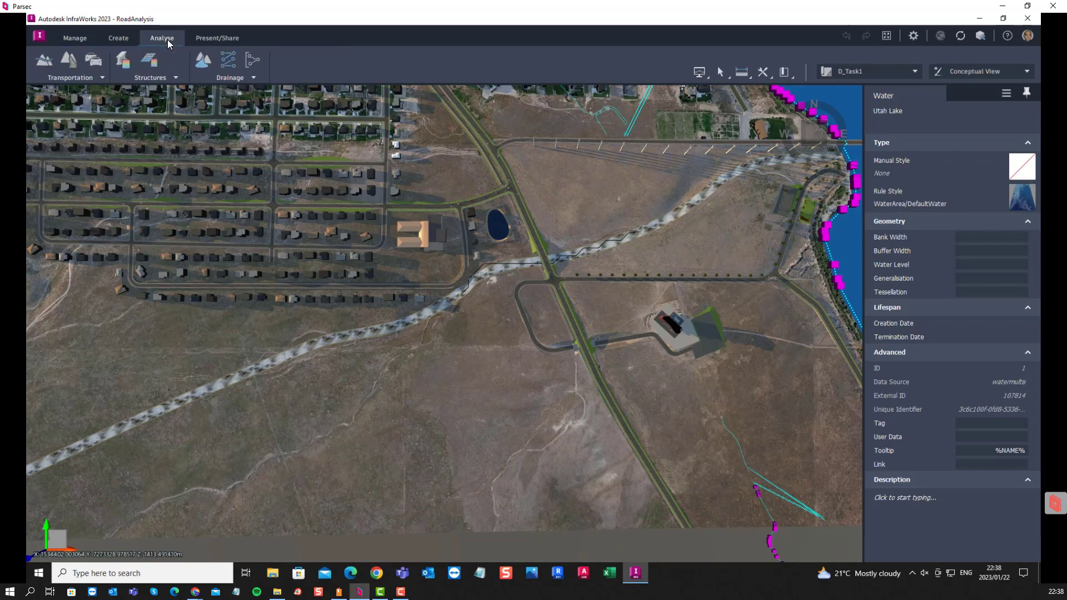
{"action": "left_click", "coordinate": [96, 79]}
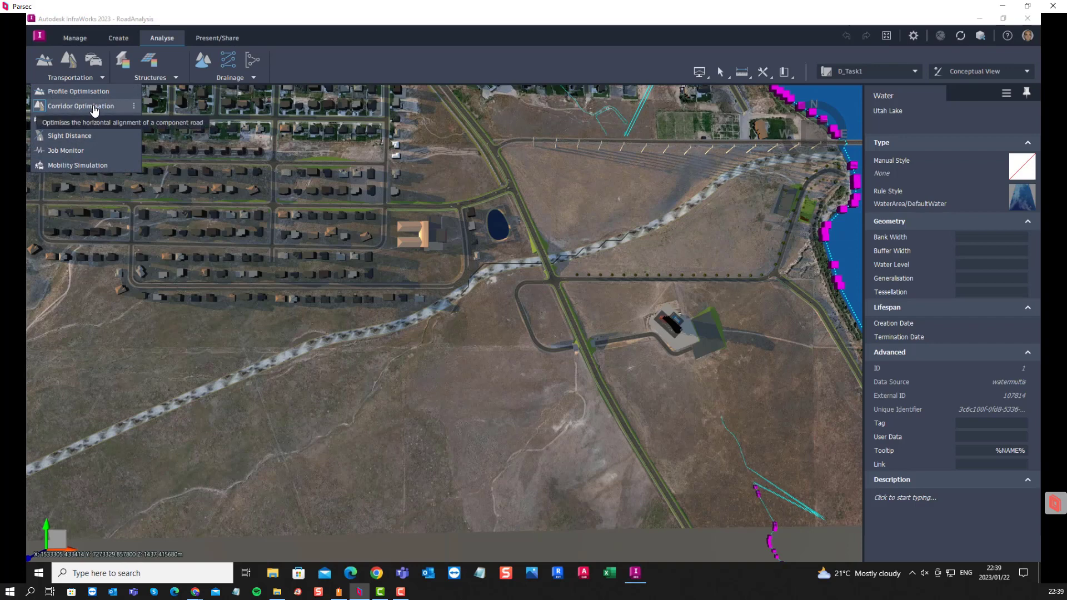
{"action": "left_click", "coordinate": [99, 108]}
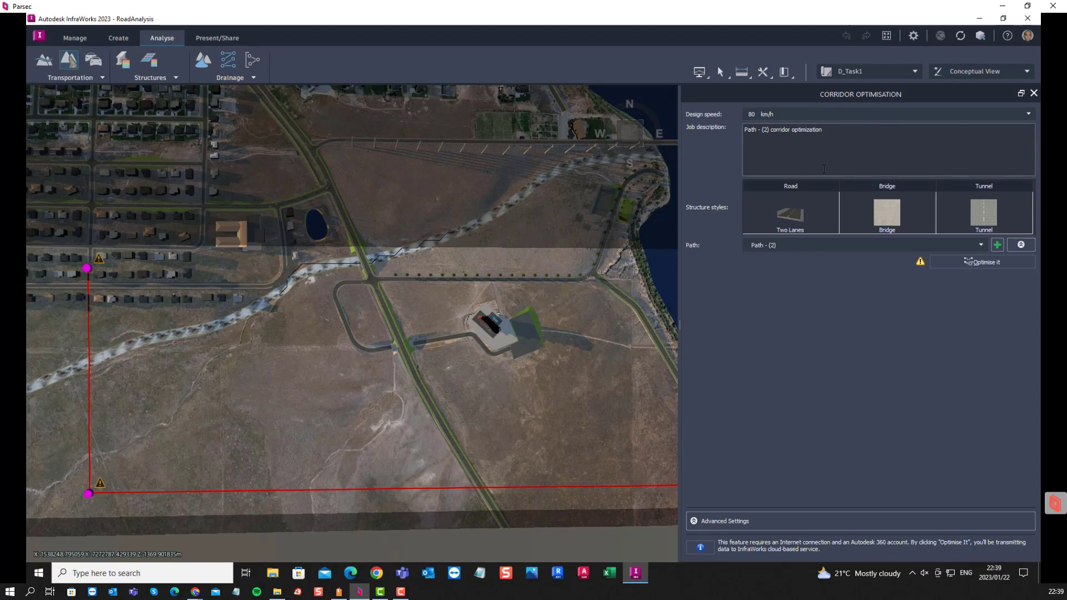
{"action": "left_click", "coordinate": [799, 222]}
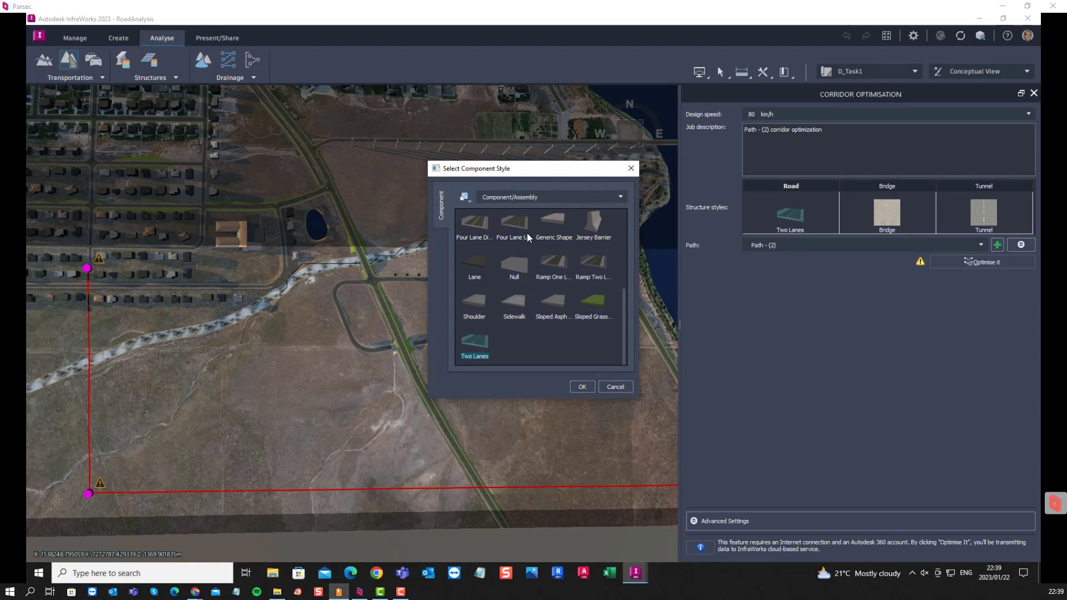
{"action": "left_click", "coordinate": [582, 386]}
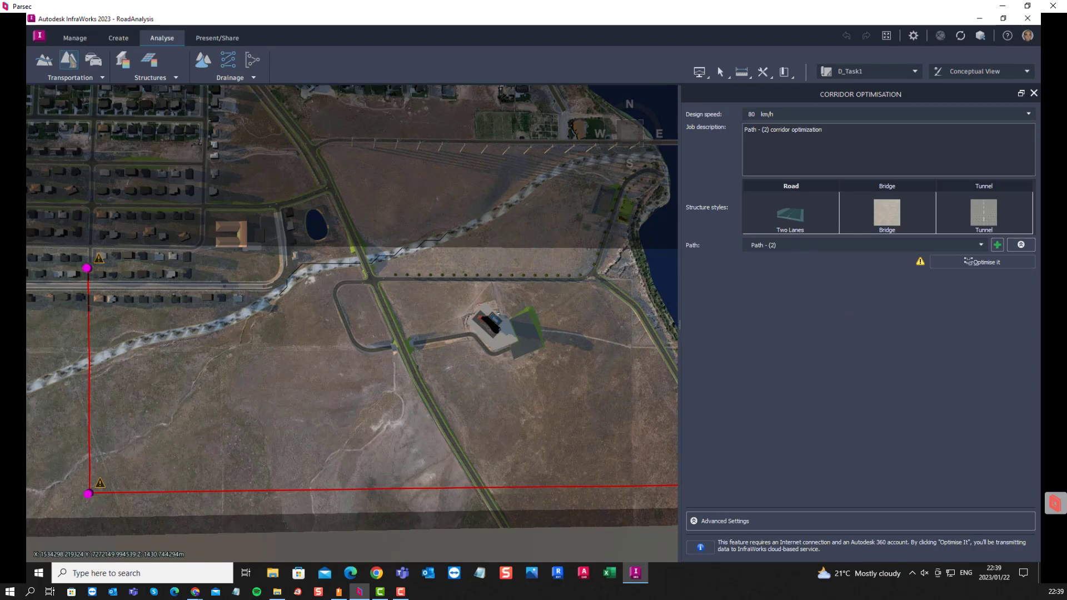
Step: Move the path's top point north and shift its lower-left corner and eastern endpoint down
{"action": "scroll", "coordinate": [434, 329], "scroll_direction": "down", "scroll_amount": 1}
{"action": "scroll", "coordinate": [434, 329], "scroll_direction": "down", "scroll_amount": 2}
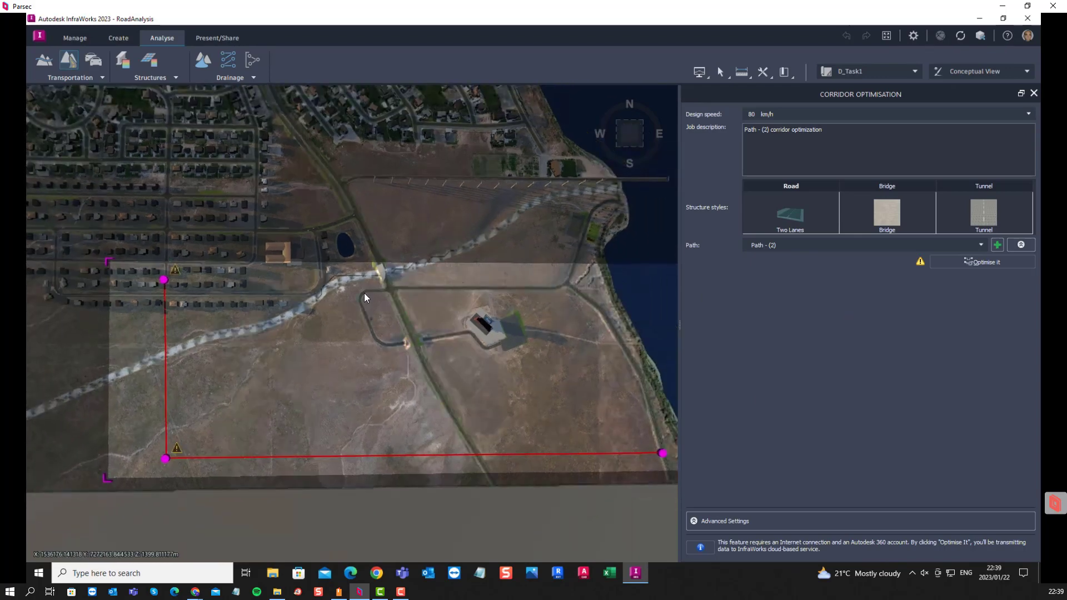
{"action": "scroll", "coordinate": [190, 332], "scroll_direction": "up", "scroll_amount": 3}
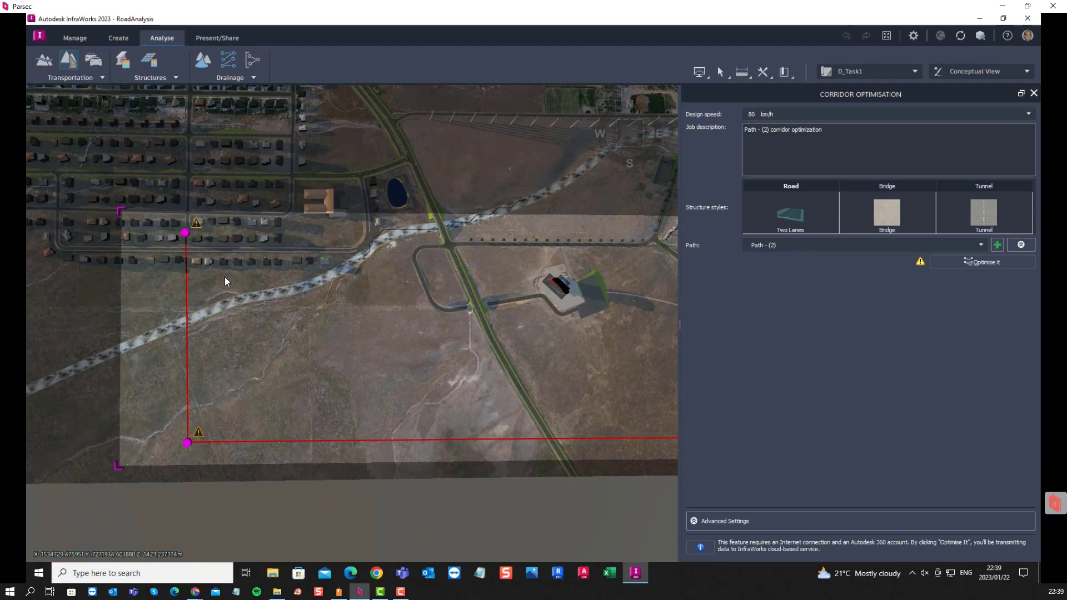
{"action": "scroll", "coordinate": [225, 280], "scroll_direction": "down", "scroll_amount": 2}
{"action": "scroll", "coordinate": [172, 252], "scroll_direction": "up", "scroll_amount": 5}
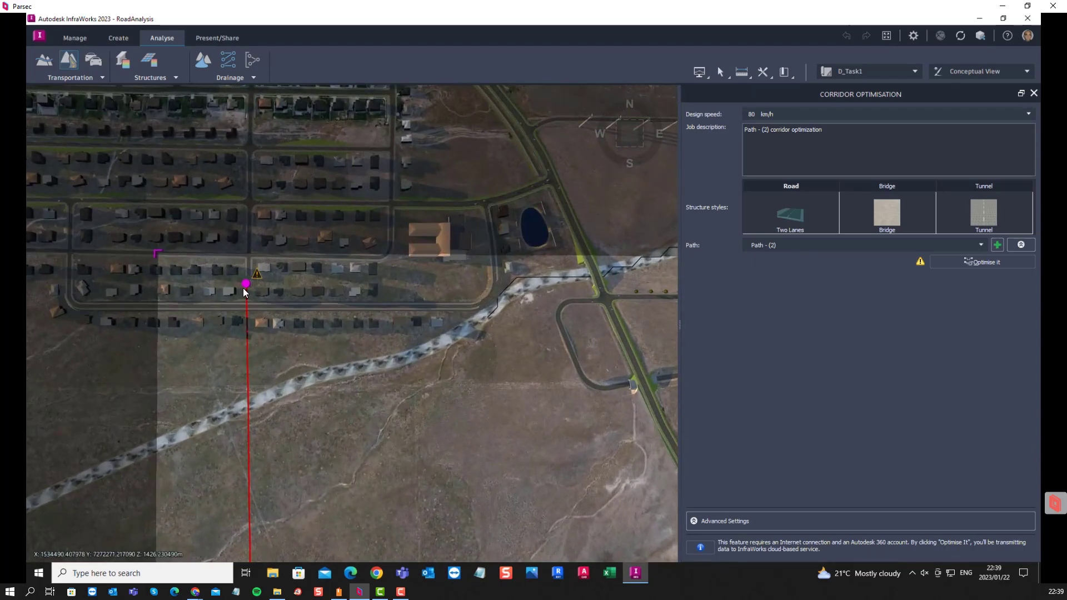
{"action": "left_click_drag", "start_coordinate": [245, 285], "coordinate": [249, 202]}
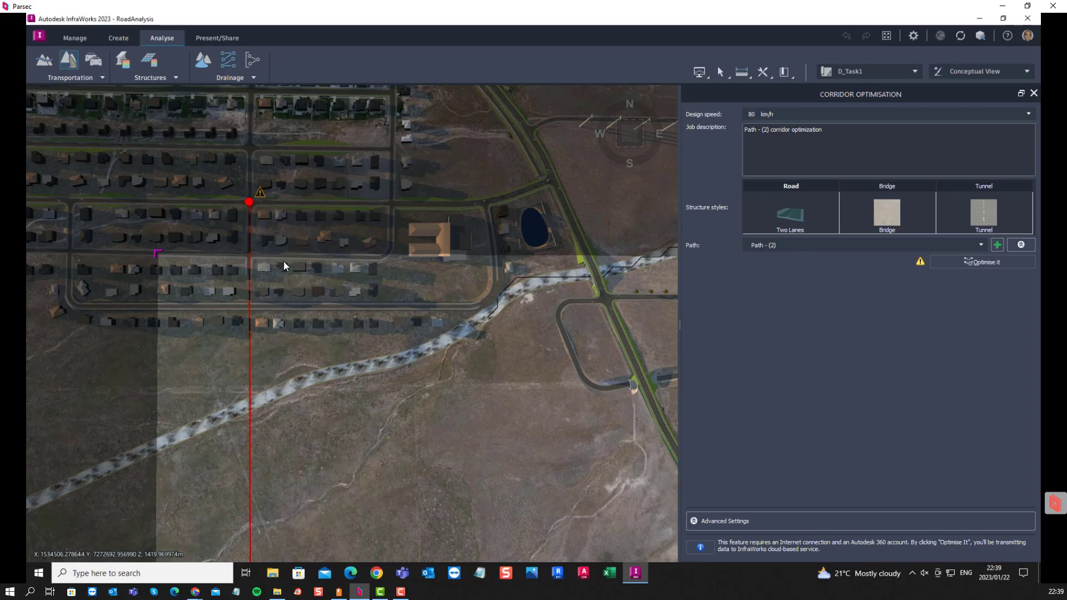
{"action": "scroll", "coordinate": [249, 355], "scroll_direction": "down", "scroll_amount": 4}
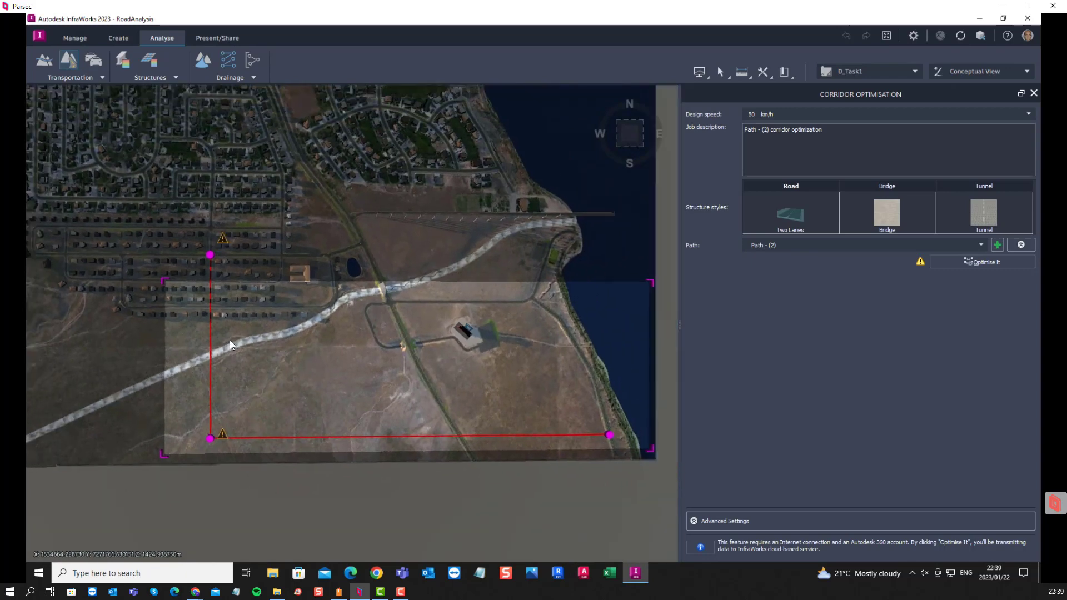
{"action": "scroll", "coordinate": [167, 405], "scroll_direction": "up", "scroll_amount": 3}
{"action": "left_click_drag", "start_coordinate": [270, 397], "coordinate": [274, 418]}
{"action": "scroll", "coordinate": [258, 378], "scroll_direction": "down", "scroll_amount": 2}
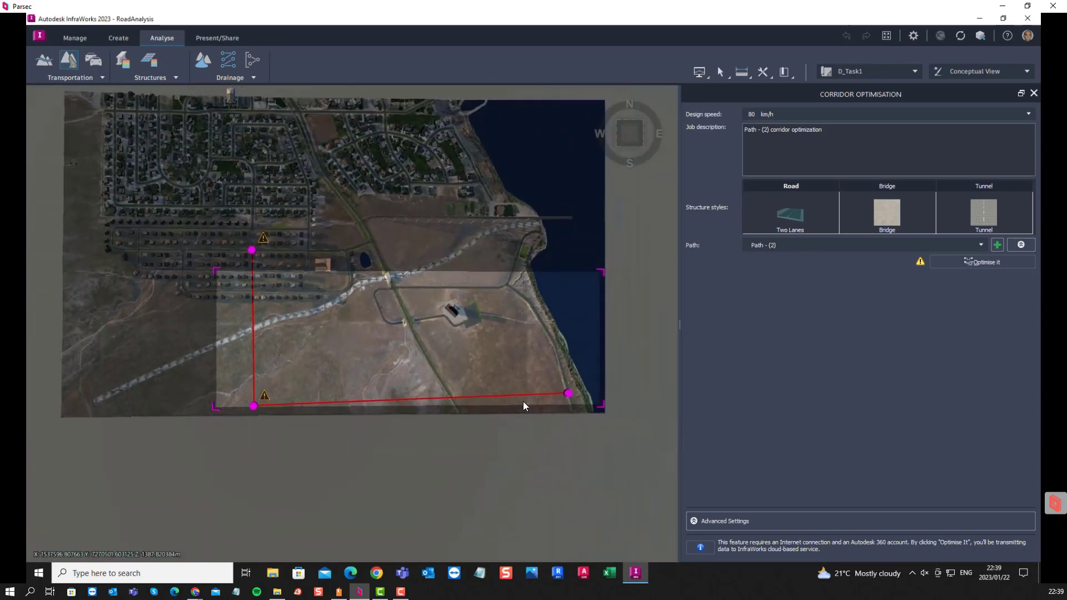
{"action": "scroll", "coordinate": [562, 384], "scroll_direction": "up", "scroll_amount": 2}
{"action": "left_click_drag", "start_coordinate": [572, 392], "coordinate": [567, 393]}
{"action": "scroll", "coordinate": [332, 328], "scroll_direction": "down", "scroll_amount": 2}
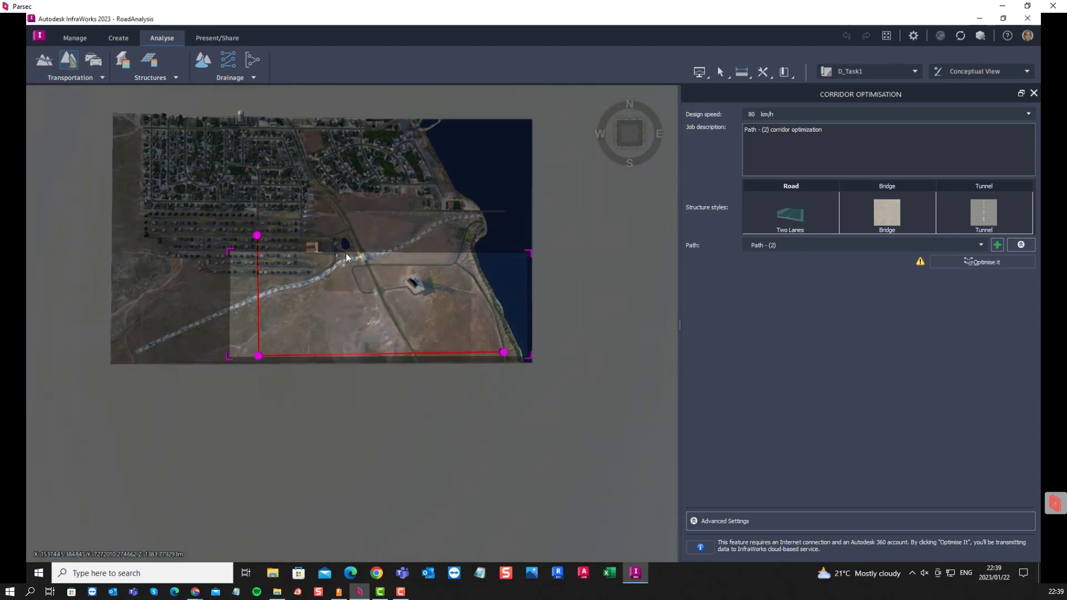
{"action": "scroll", "coordinate": [234, 231], "scroll_direction": "up", "scroll_amount": 3}
Step: Bring the northern path point back inside the boundary, aligned above the corner, clearing the warnings
{"action": "left_click_drag", "start_coordinate": [306, 225], "coordinate": [83, 236]}
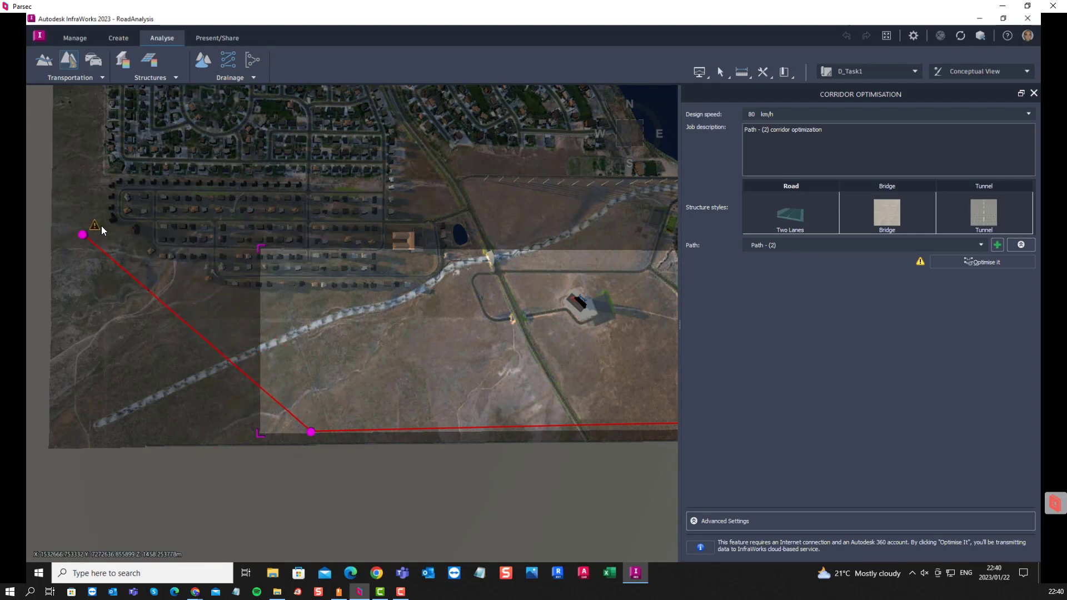
{"action": "mouse_move", "coordinate": [98, 226]}
{"action": "left_click_drag", "start_coordinate": [82, 235], "coordinate": [258, 185]}
{"action": "left_click_drag", "start_coordinate": [278, 280], "coordinate": [307, 192]}
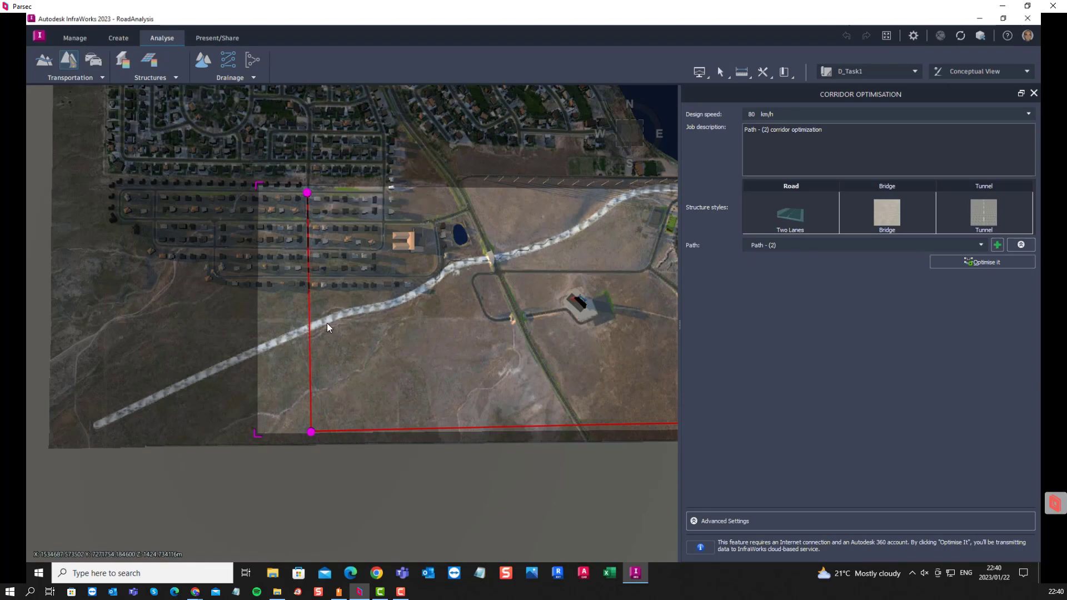
{"action": "scroll", "coordinate": [270, 283], "scroll_direction": "down", "scroll_amount": 5}
{"action": "scroll", "coordinate": [406, 243], "scroll_direction": "down", "scroll_amount": 2}
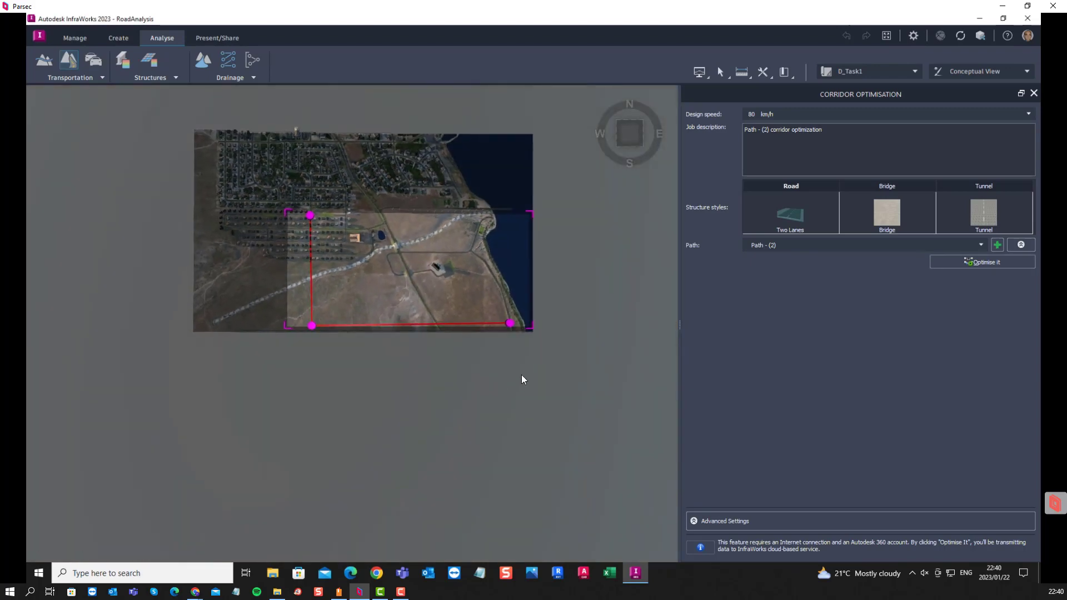
{"action": "scroll", "coordinate": [523, 305], "scroll_direction": "up", "scroll_amount": 3}
{"action": "scroll", "coordinate": [261, 253], "scroll_direction": "up", "scroll_amount": 2}
{"action": "scroll", "coordinate": [285, 162], "scroll_direction": "up", "scroll_amount": 2}
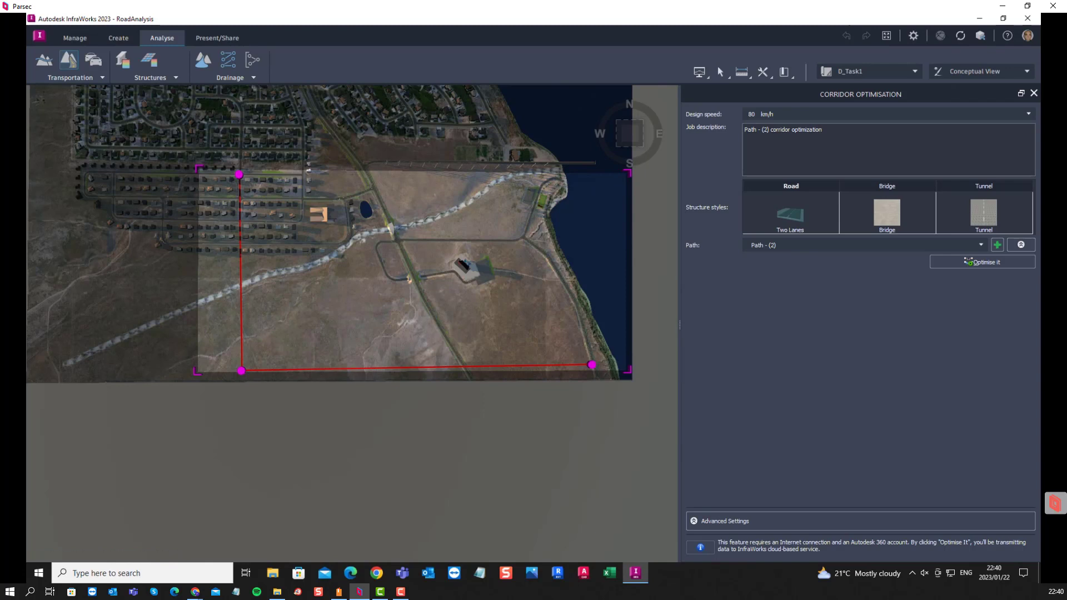
Step: Expand Advanced Settings and open the Avoidance Zones panel from the Draw avoidance zones link
{"action": "left_click", "coordinate": [728, 521]}
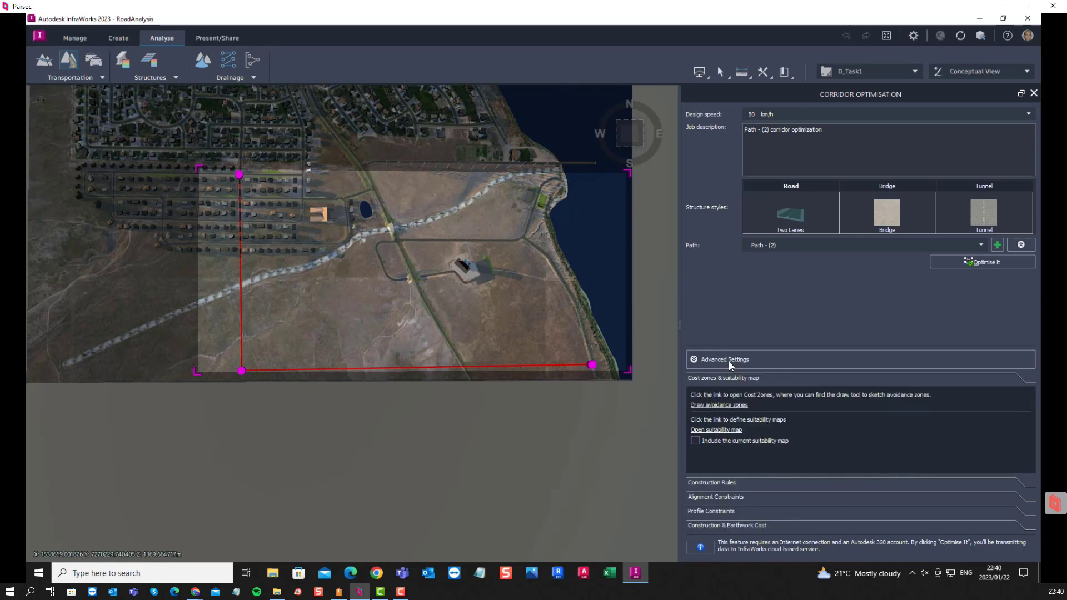
{"action": "left_click", "coordinate": [735, 406]}
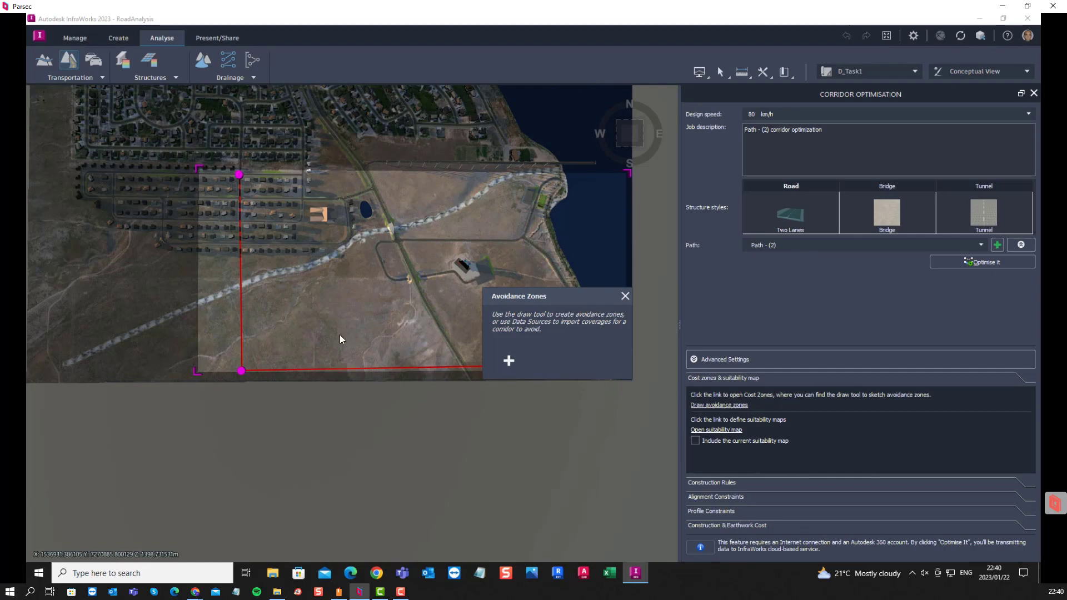
{"action": "scroll", "coordinate": [185, 274], "scroll_direction": "down", "scroll_amount": 2}
{"action": "scroll", "coordinate": [439, 287], "scroll_direction": "up", "scroll_amount": 3}
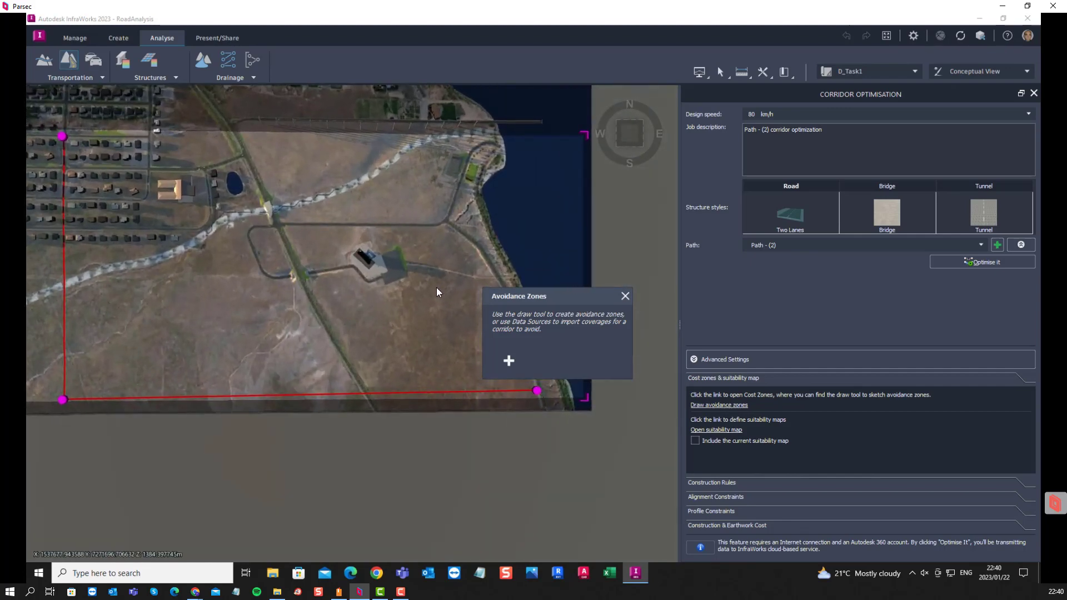
{"action": "scroll", "coordinate": [319, 274], "scroll_direction": "down", "scroll_amount": 2}
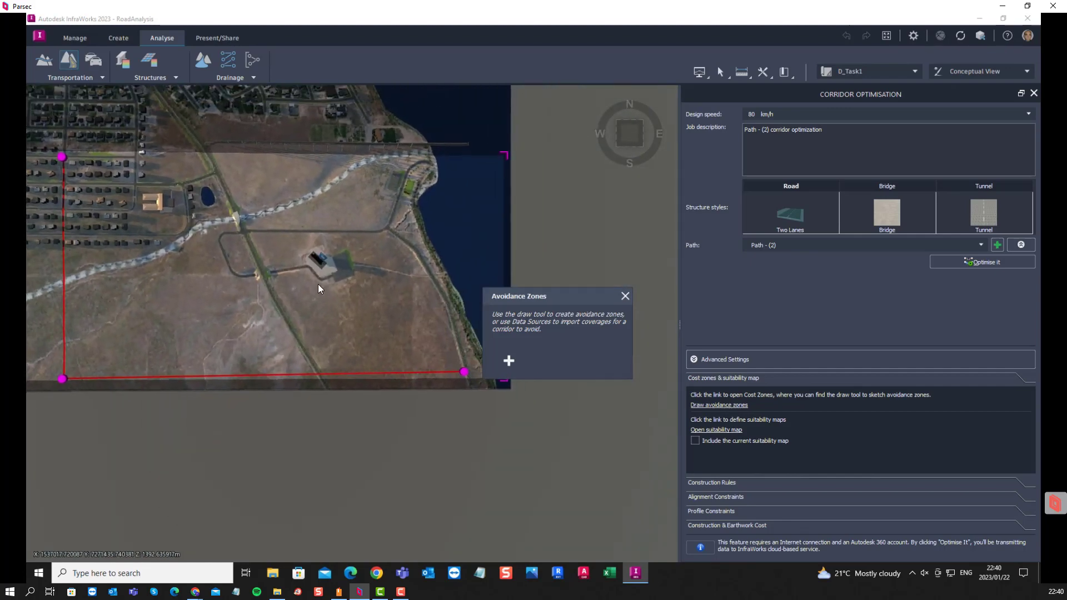
{"action": "scroll", "coordinate": [290, 248], "scroll_direction": "up", "scroll_amount": 3}
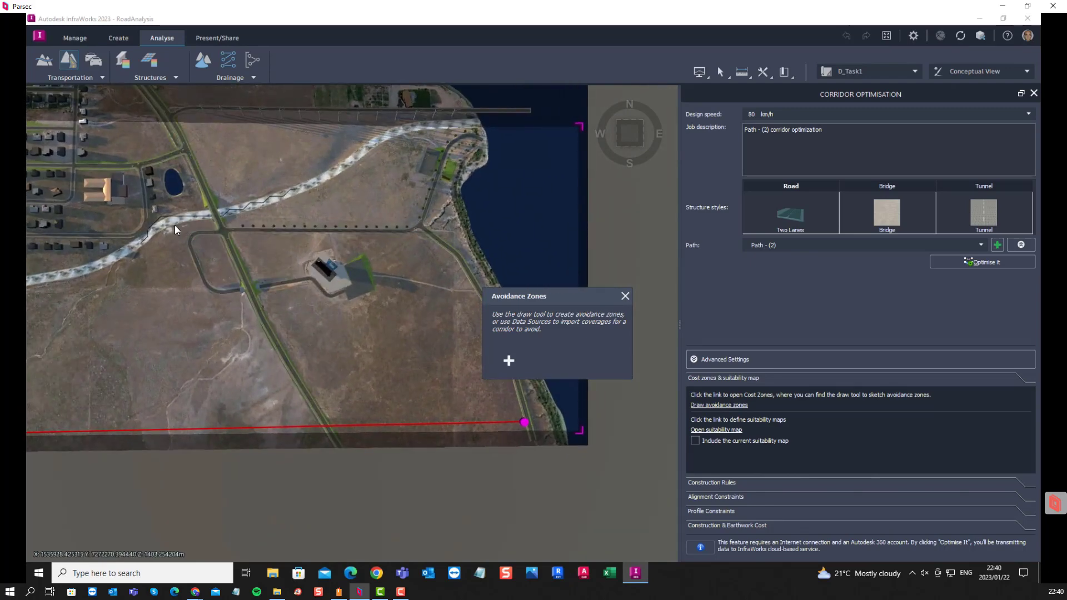
{"action": "scroll", "coordinate": [175, 229], "scroll_direction": "up", "scroll_amount": 2}
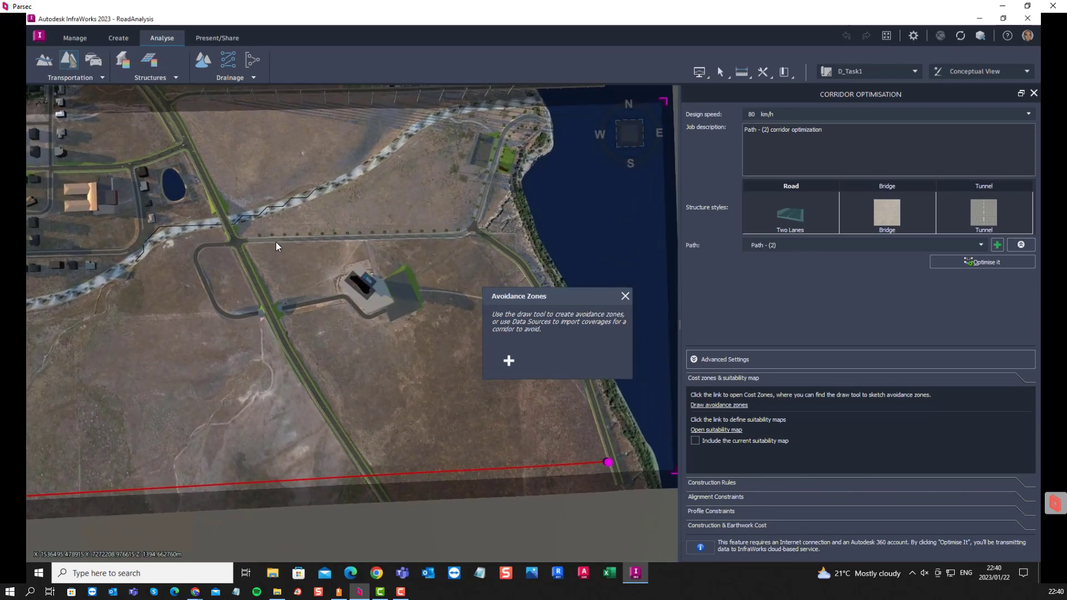
Step: Draw a four-corner rectangular avoidance zone around the central building and its loop road
{"action": "left_click", "coordinate": [508, 362]}
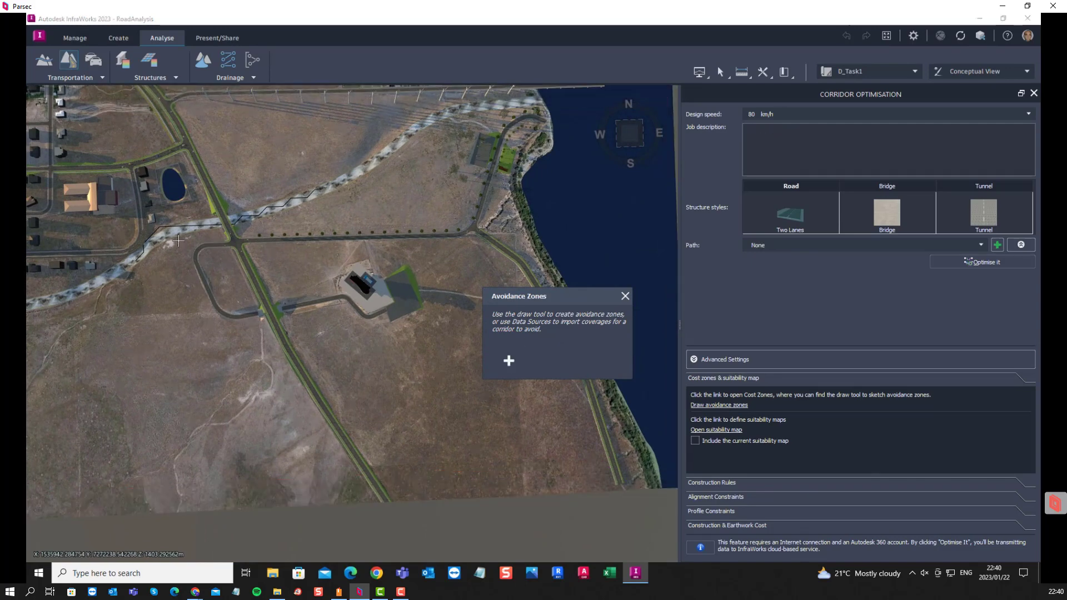
{"action": "middle_click_drag", "start_coordinate": [324, 309], "coordinate": [277, 254], "text": "shift"}
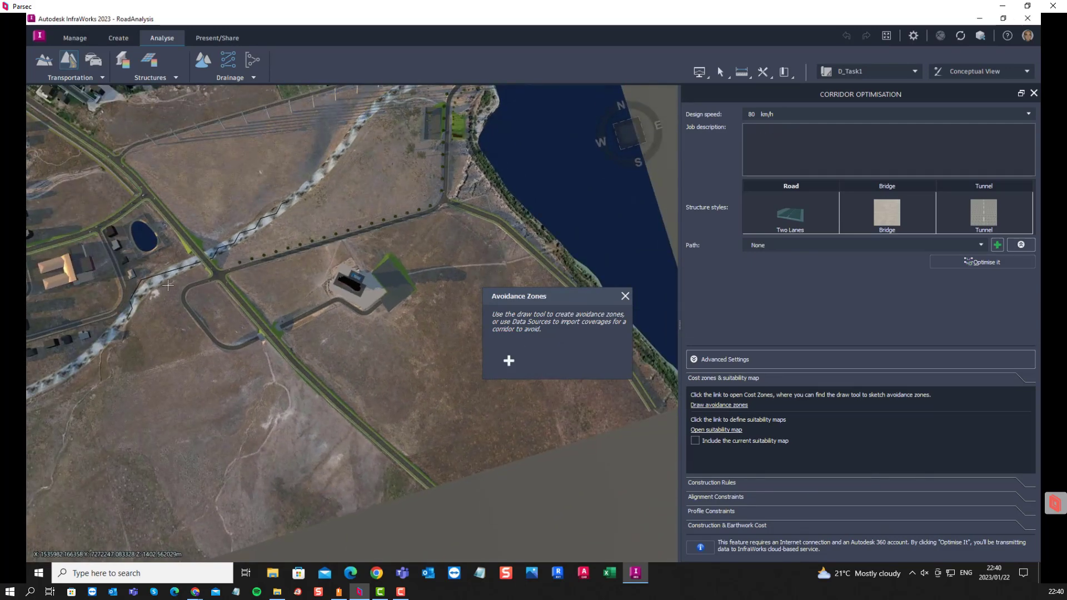
{"action": "middle_click_drag", "start_coordinate": [168, 284], "coordinate": [206, 283], "text": "shift"}
{"action": "middle_click_drag", "start_coordinate": [443, 336], "coordinate": [509, 362], "text": "shift"}
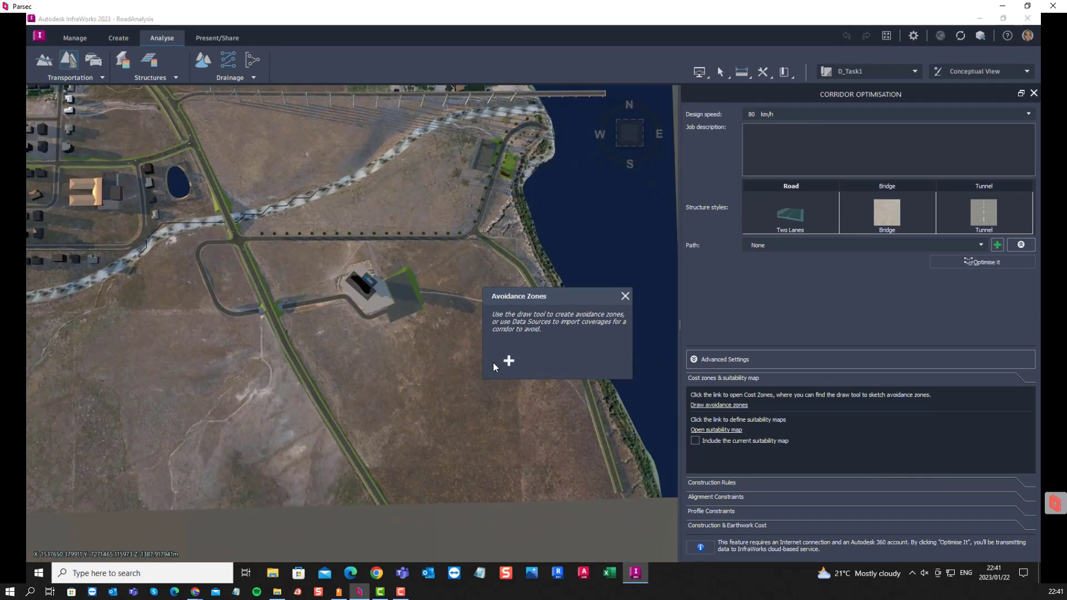
{"action": "left_click", "coordinate": [507, 362]}
{"action": "left_click", "coordinate": [191, 236]}
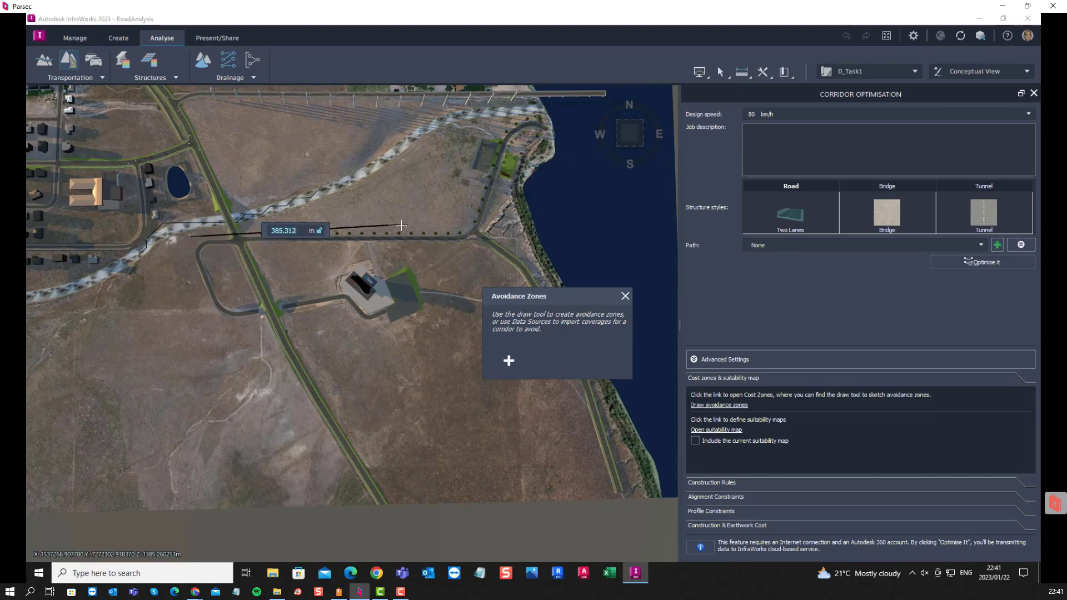
{"action": "left_click", "coordinate": [453, 225]}
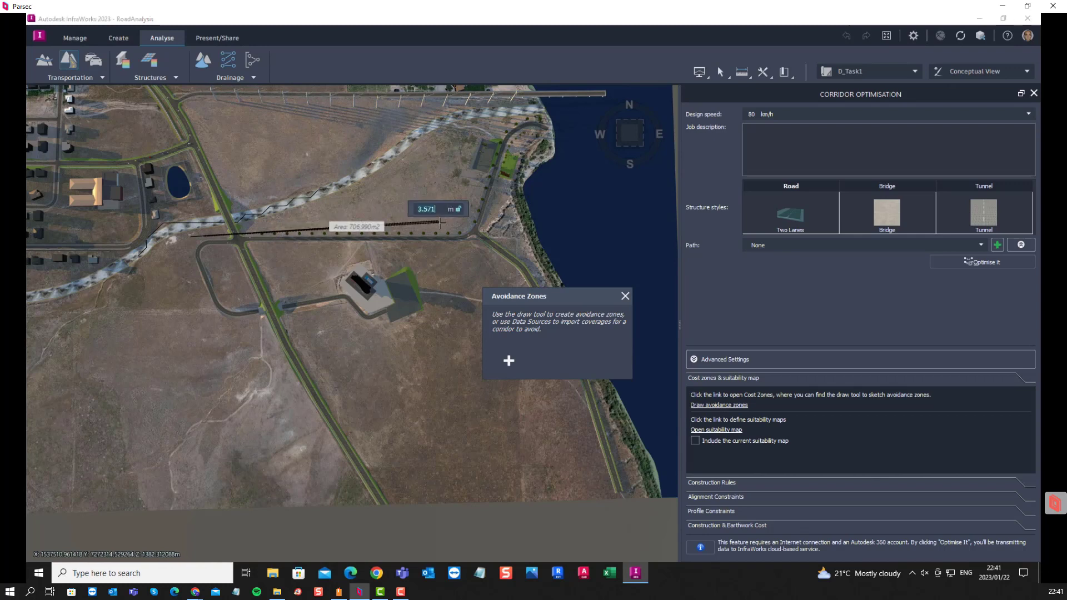
{"action": "left_click", "coordinate": [443, 358]}
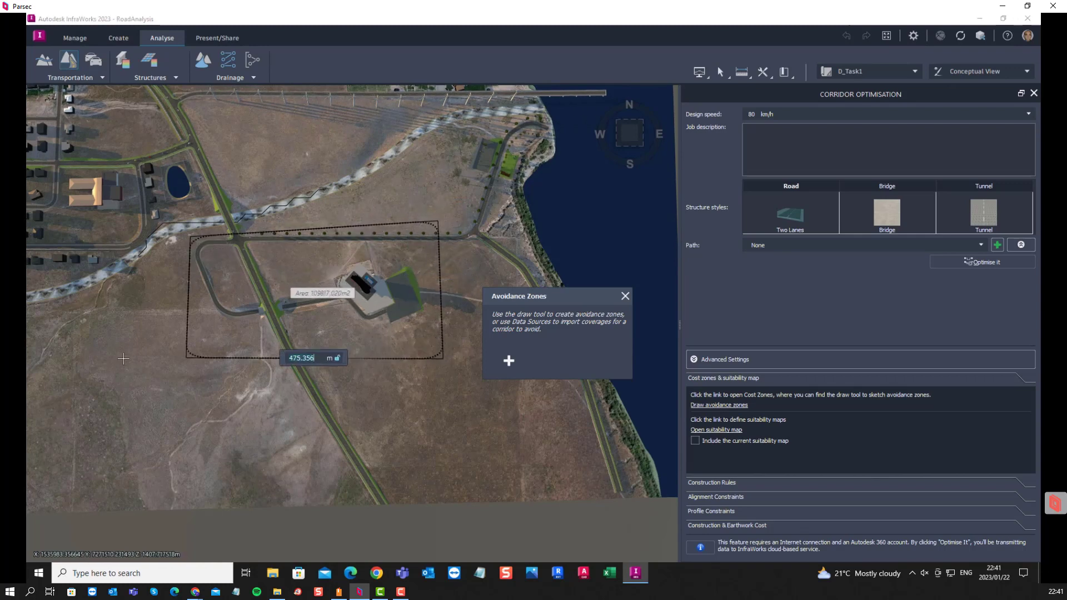
{"action": "left_click", "coordinate": [197, 337]}
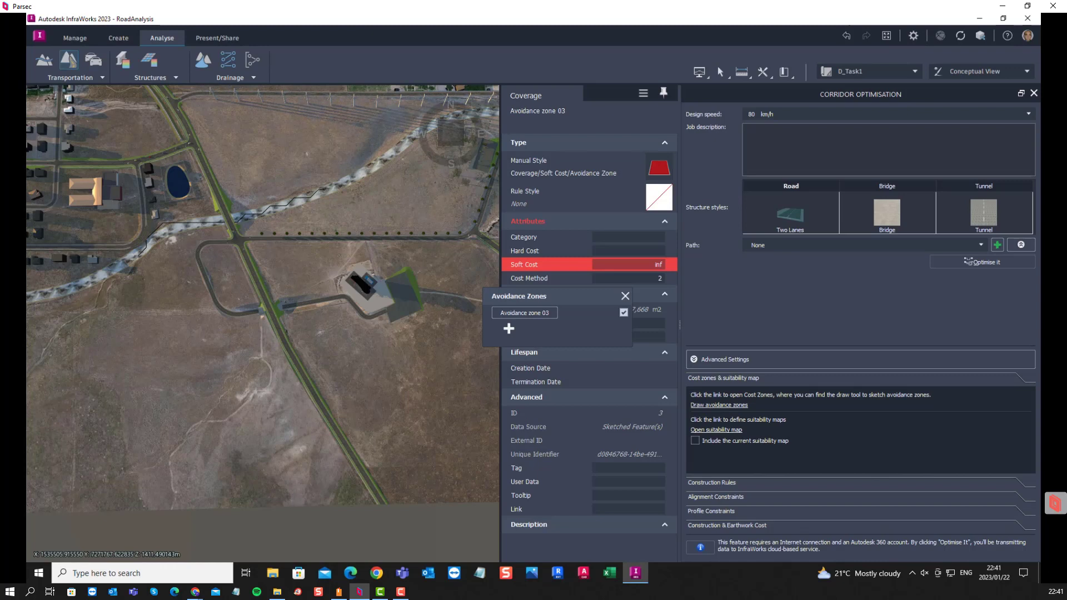
Step: Set Avoidance zone 03's Hard Cost to 120000
{"action": "left_click", "coordinate": [338, 592]}
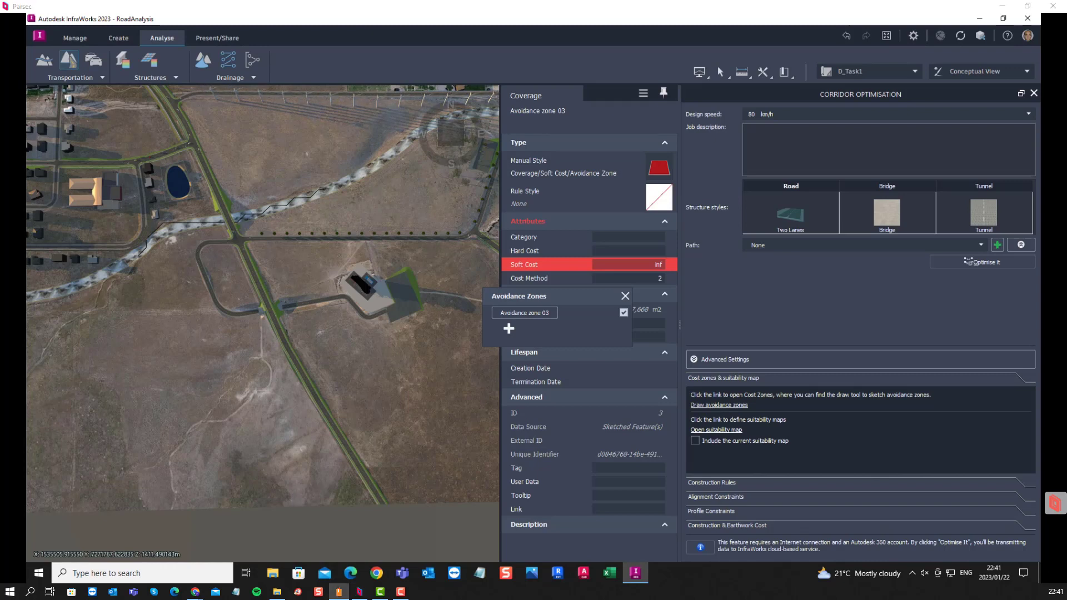
{"action": "left_click", "coordinate": [627, 251]}
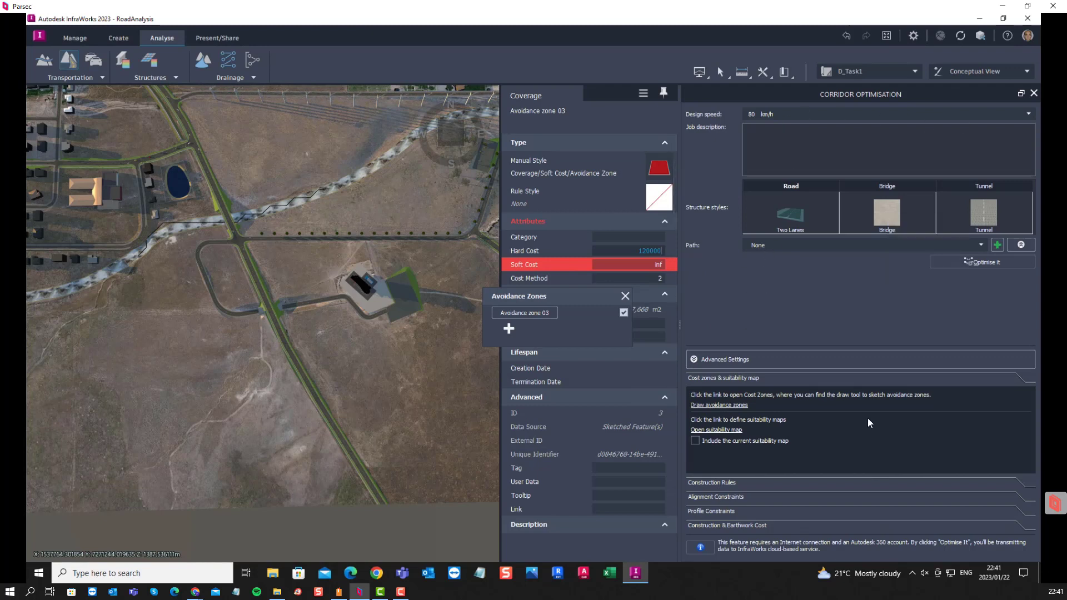
{"action": "key", "text": "Return"}
Step: Apply the Avoid Water & Buildings suitability map with Water weight 11 and Buildings 40
{"action": "left_click", "coordinate": [717, 430]}
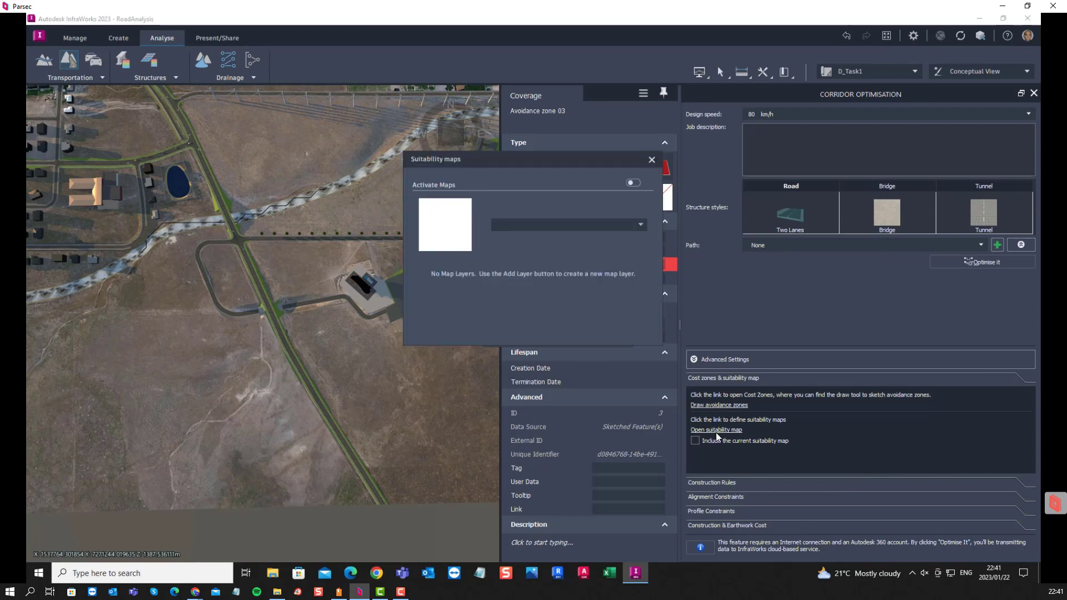
{"action": "left_click", "coordinate": [640, 225]}
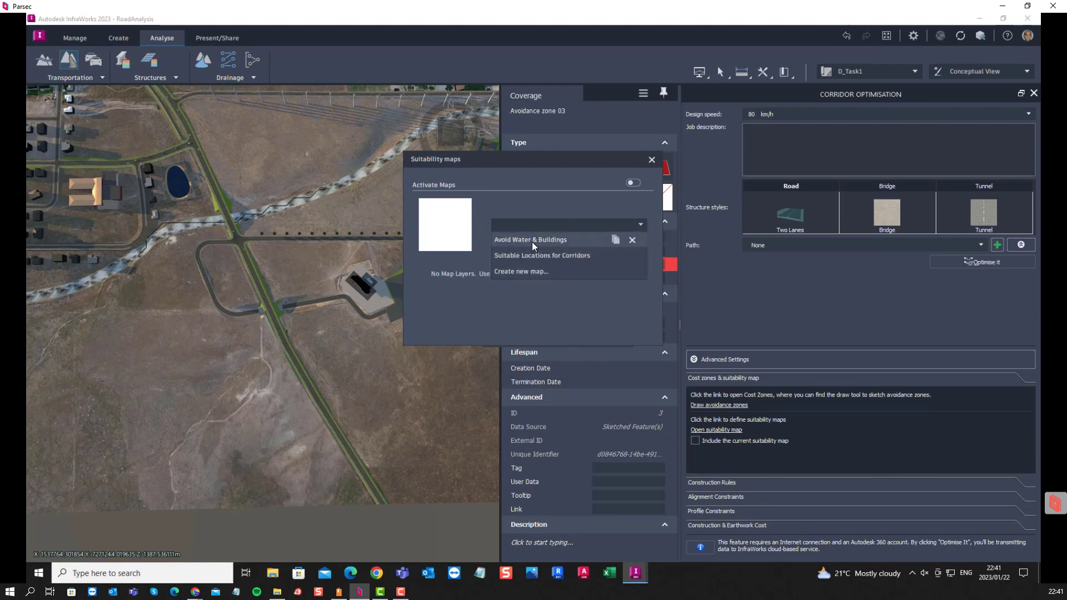
{"action": "left_click", "coordinate": [532, 241]}
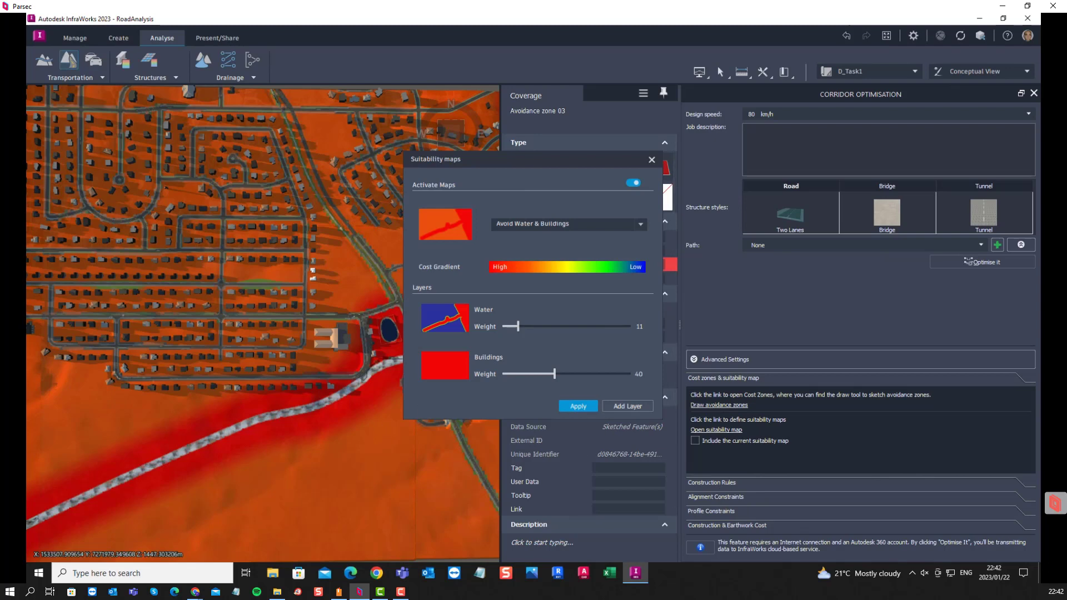
{"action": "left_click", "coordinate": [576, 405]}
{"action": "left_click", "coordinate": [573, 406]}
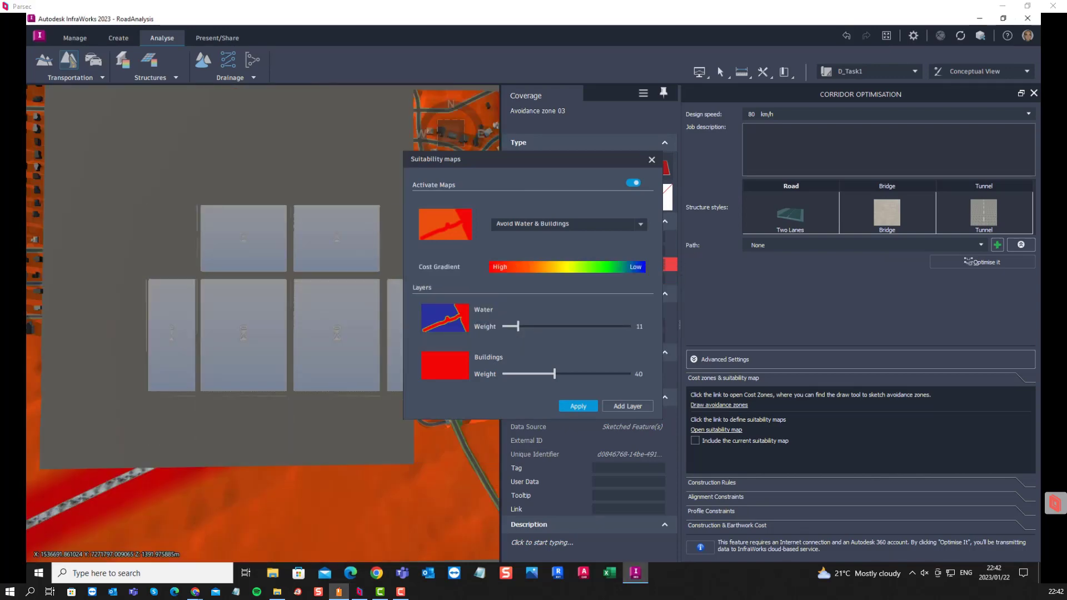
{"action": "left_click", "coordinate": [696, 442]}
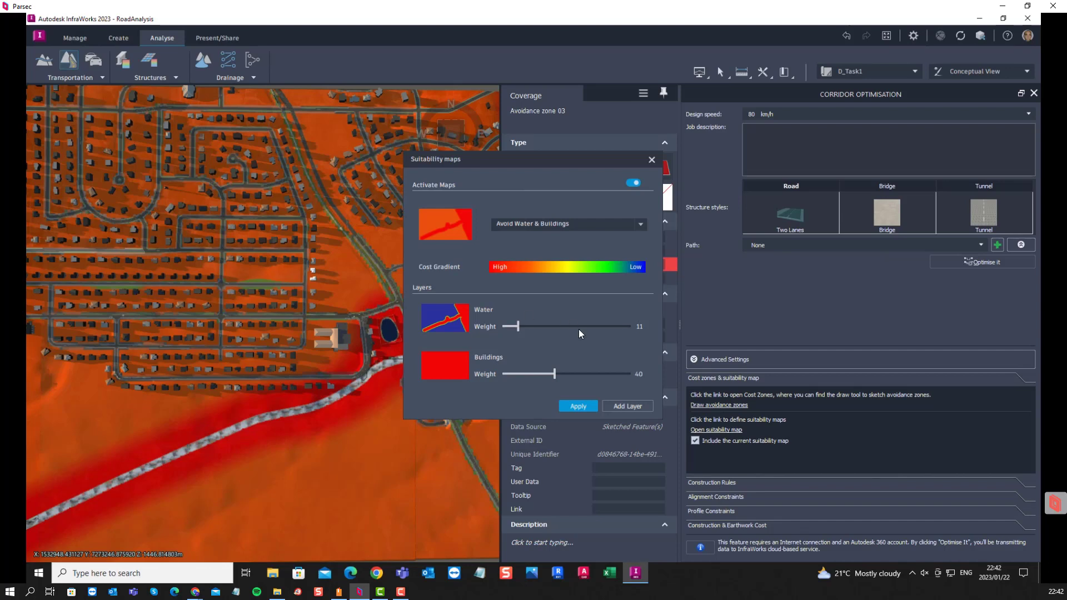
Step: Close Suitability maps and set the alignment Minimum radius constraint to 100 m
{"action": "left_click", "coordinate": [652, 160]}
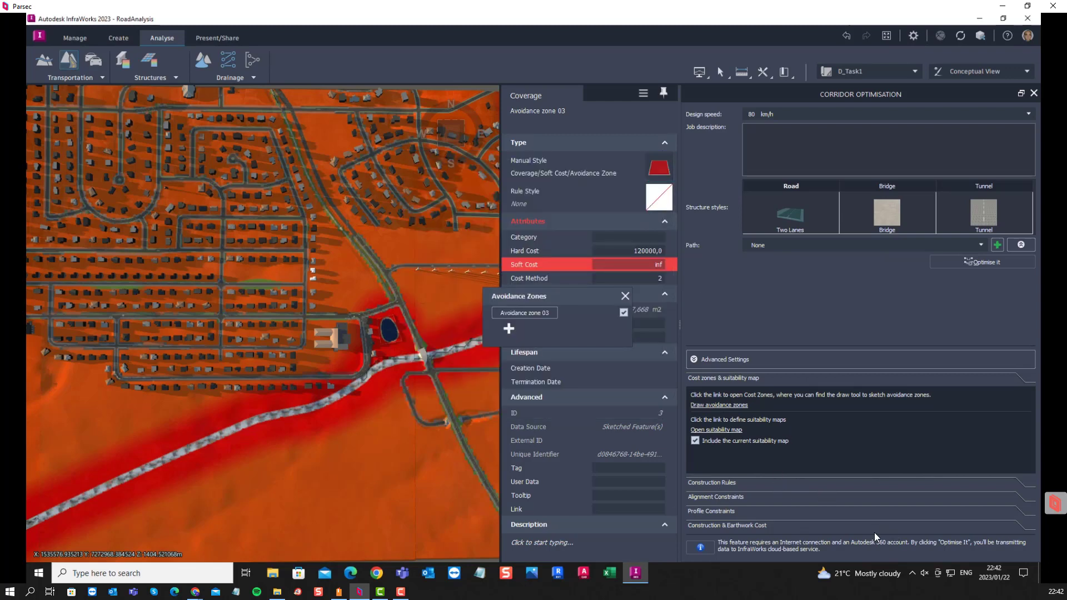
{"action": "left_click", "coordinate": [713, 496]}
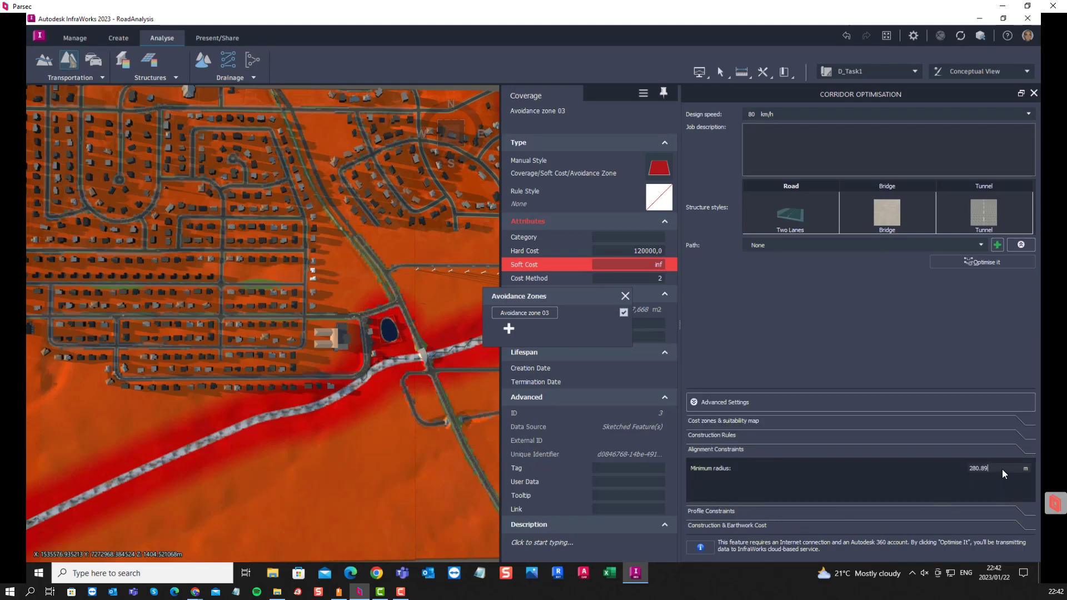
{"action": "type", "text": "100"}
Step: Submit the cloud optimisation for Path - (2) and view its progress details in the Job Monitor
{"action": "left_click", "coordinate": [982, 247]}
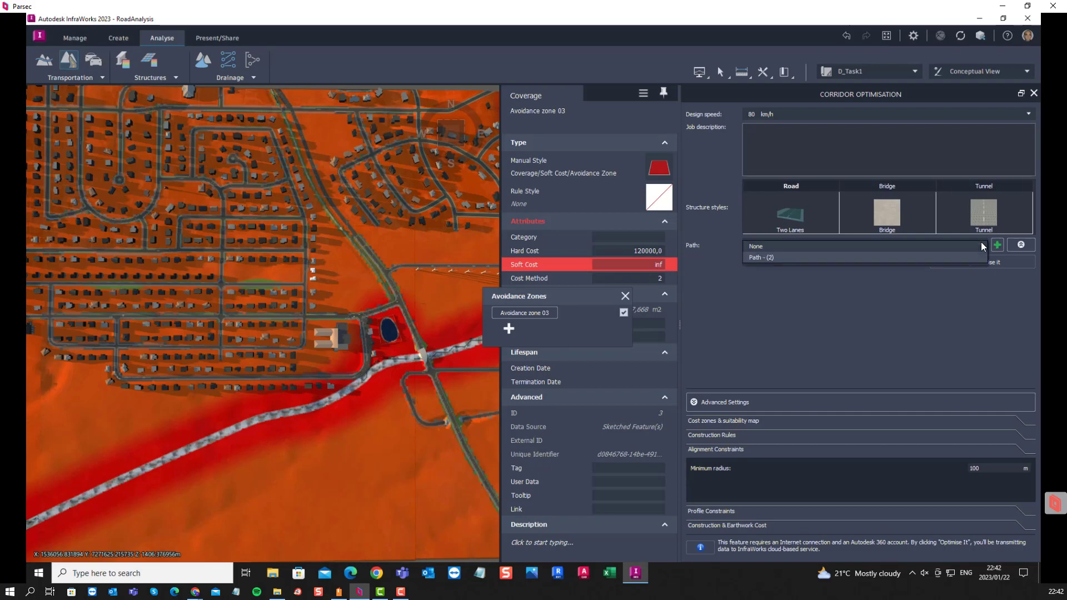
{"action": "left_click", "coordinate": [769, 258]}
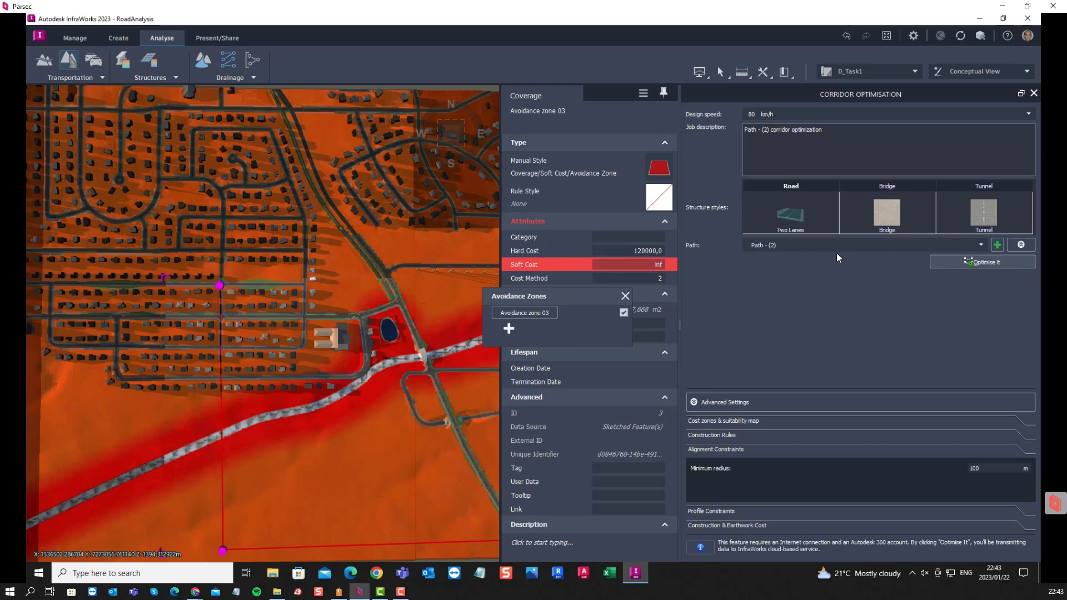
{"action": "left_click", "coordinate": [979, 263]}
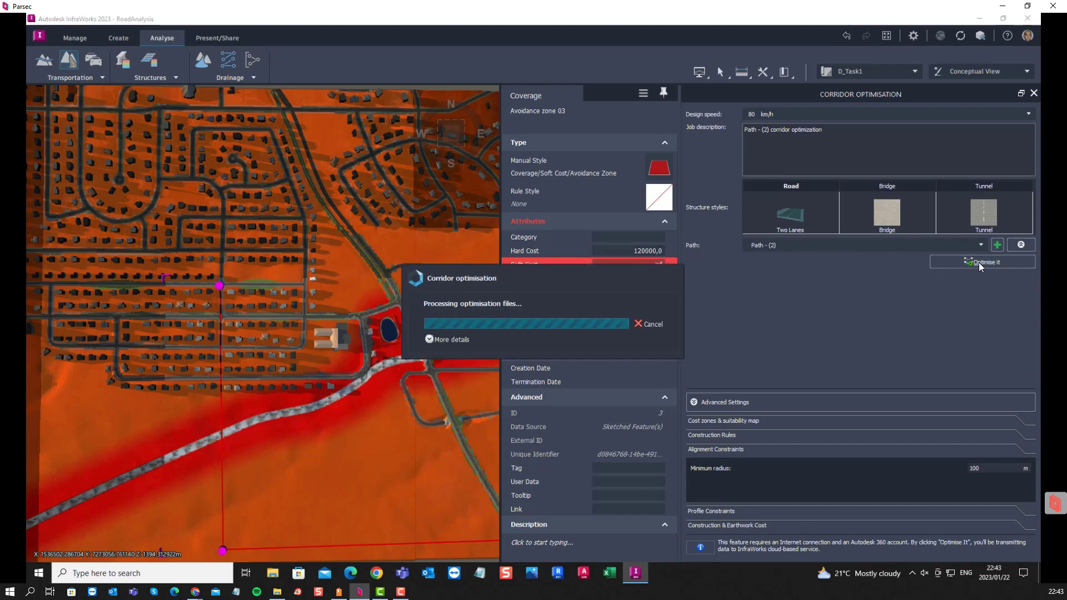
{"action": "left_click", "coordinate": [430, 339]}
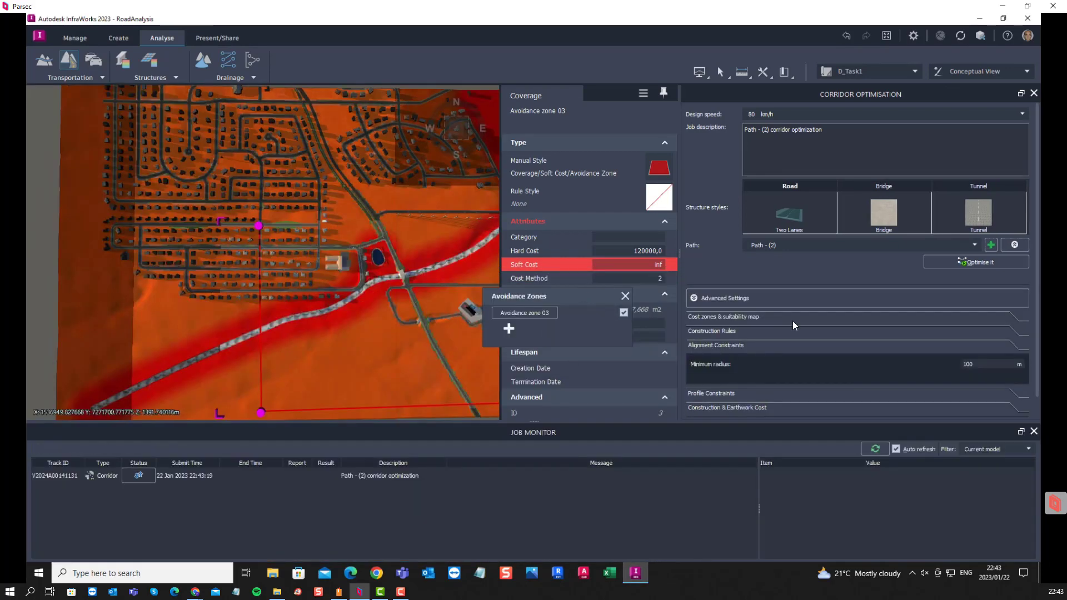
Step: Monitor the Path - (2) corridor job in the Job Monitor until it completes with an end time
{"action": "left_click", "coordinate": [138, 477]}
{"action": "scroll", "coordinate": [257, 283], "scroll_direction": "down", "scroll_amount": 5}
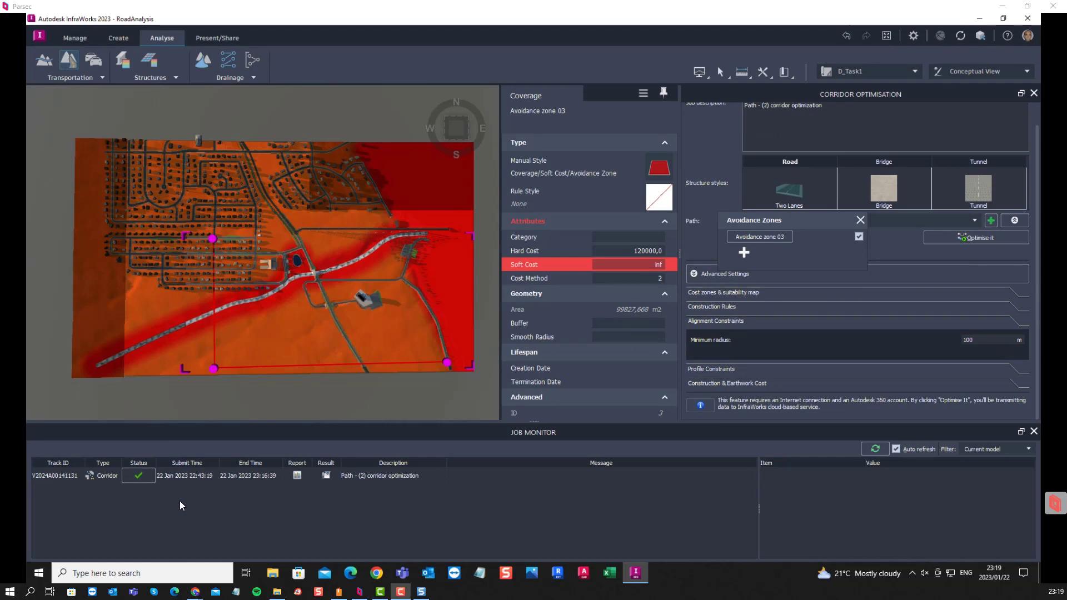
Step: Open the job's optimisation report PDF and read through its nine pages of earthwork, cross-section and volume tables
{"action": "left_click", "coordinate": [297, 475]}
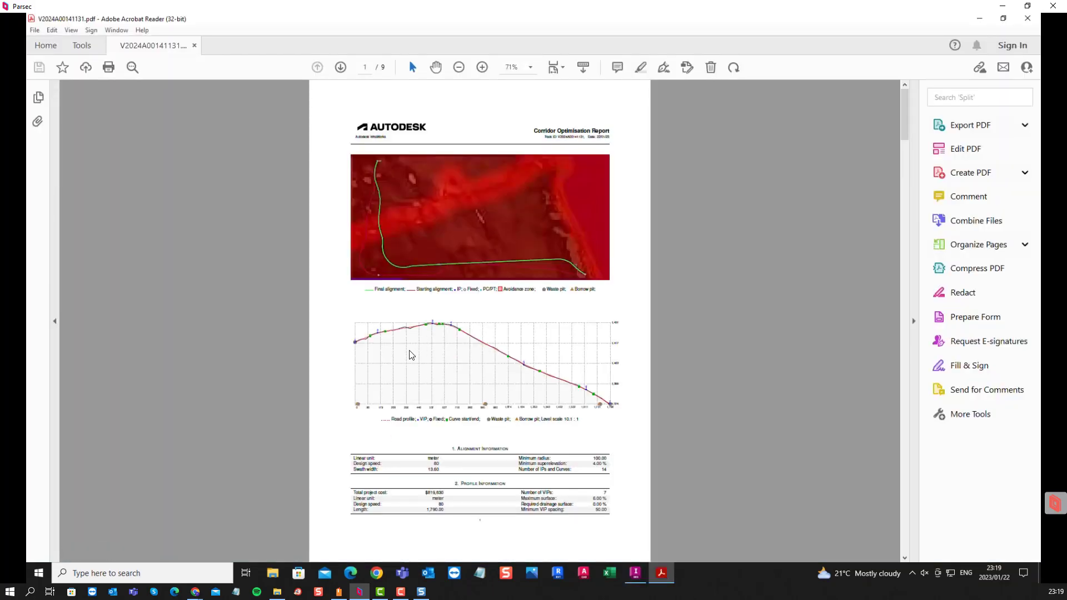
{"action": "scroll", "coordinate": [411, 355], "scroll_direction": "down", "scroll_amount": 15}
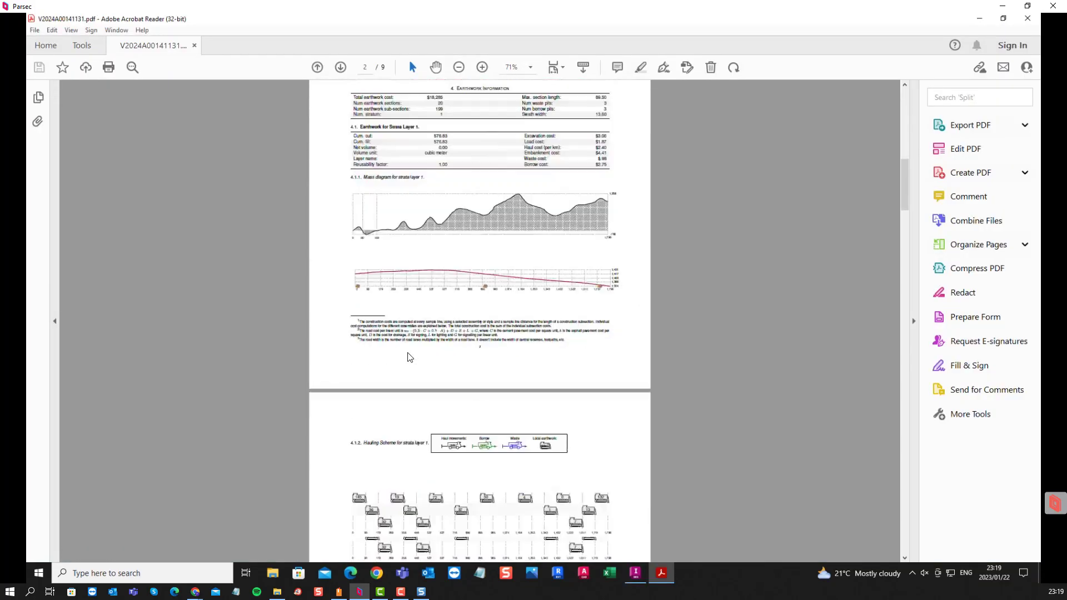
{"action": "scroll", "coordinate": [408, 357], "scroll_direction": "down", "scroll_amount": 20}
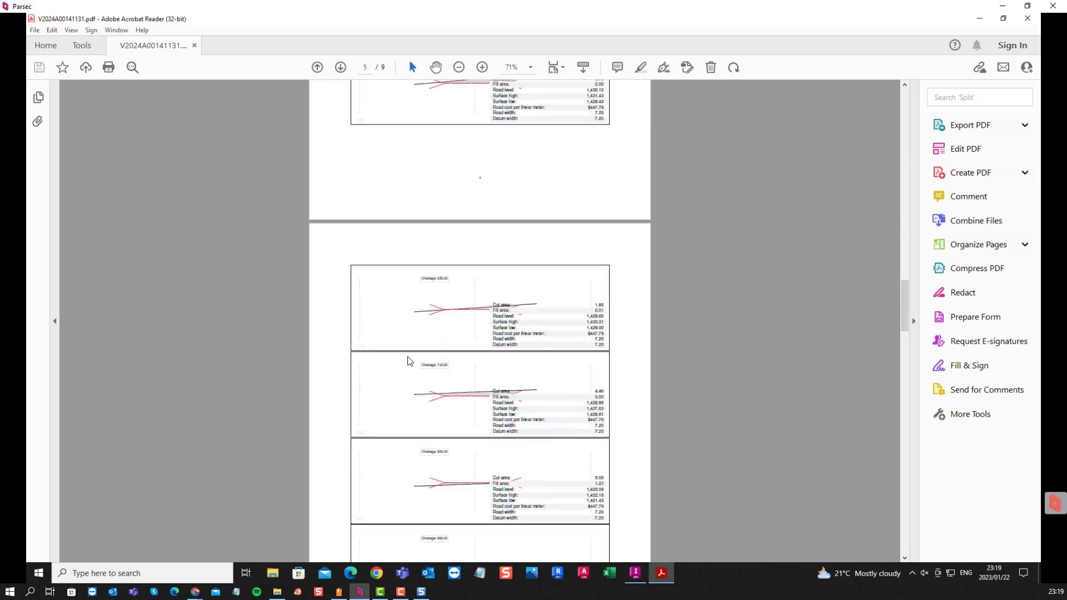
{"action": "scroll", "coordinate": [410, 359], "scroll_direction": "down", "scroll_amount": 20}
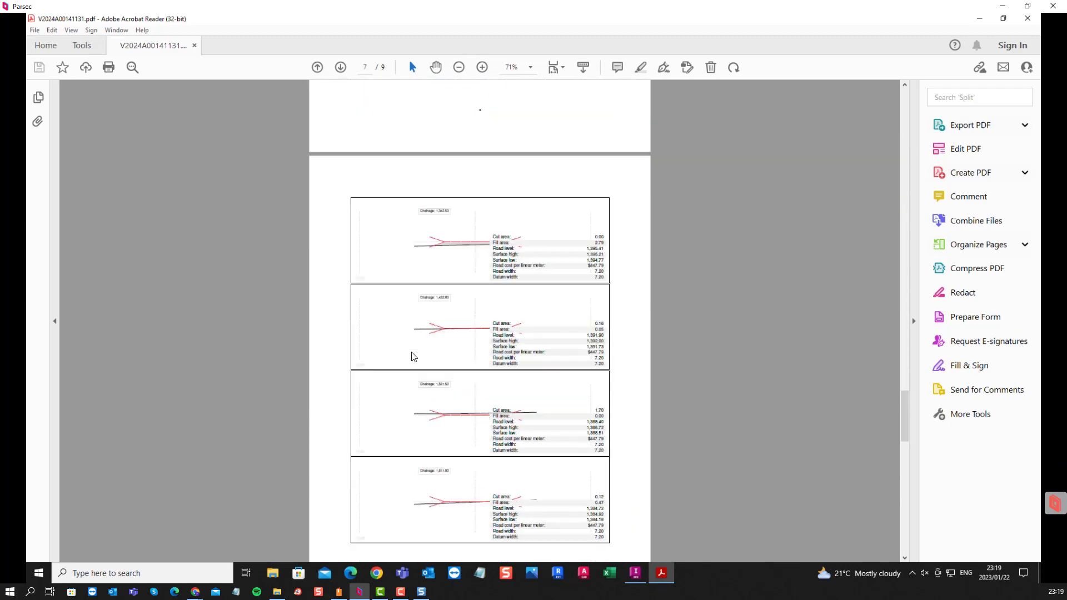
{"action": "scroll", "coordinate": [413, 357], "scroll_direction": "down", "scroll_amount": 15}
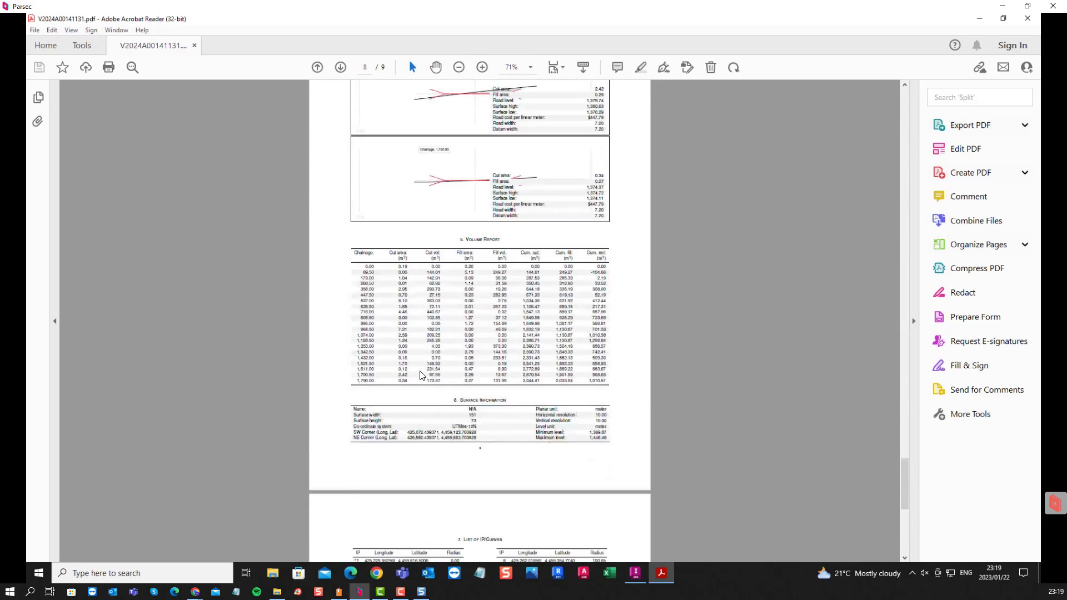
{"action": "scroll", "coordinate": [420, 372], "scroll_direction": "up", "scroll_amount": 1}
{"action": "scroll", "coordinate": [411, 361], "scroll_direction": "down", "scroll_amount": 8}
{"action": "scroll", "coordinate": [398, 349], "scroll_direction": "up", "scroll_amount": 8}
{"action": "scroll", "coordinate": [398, 348], "scroll_direction": "up", "scroll_amount": 20}
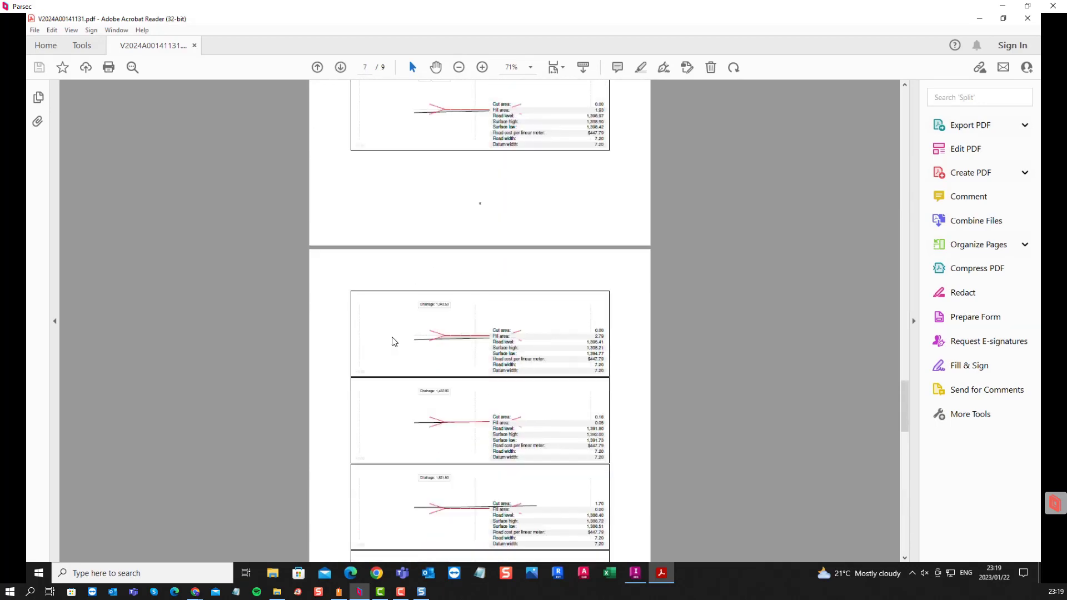
{"action": "scroll", "coordinate": [378, 311], "scroll_direction": "up", "scroll_amount": 20}
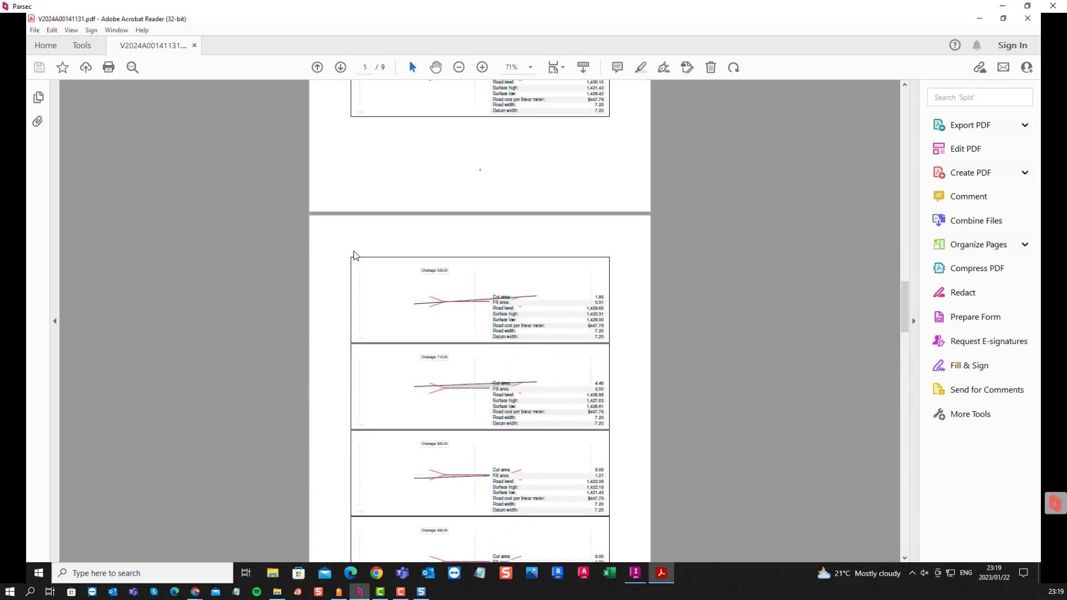
{"action": "scroll", "coordinate": [354, 253], "scroll_direction": "up", "scroll_amount": 20}
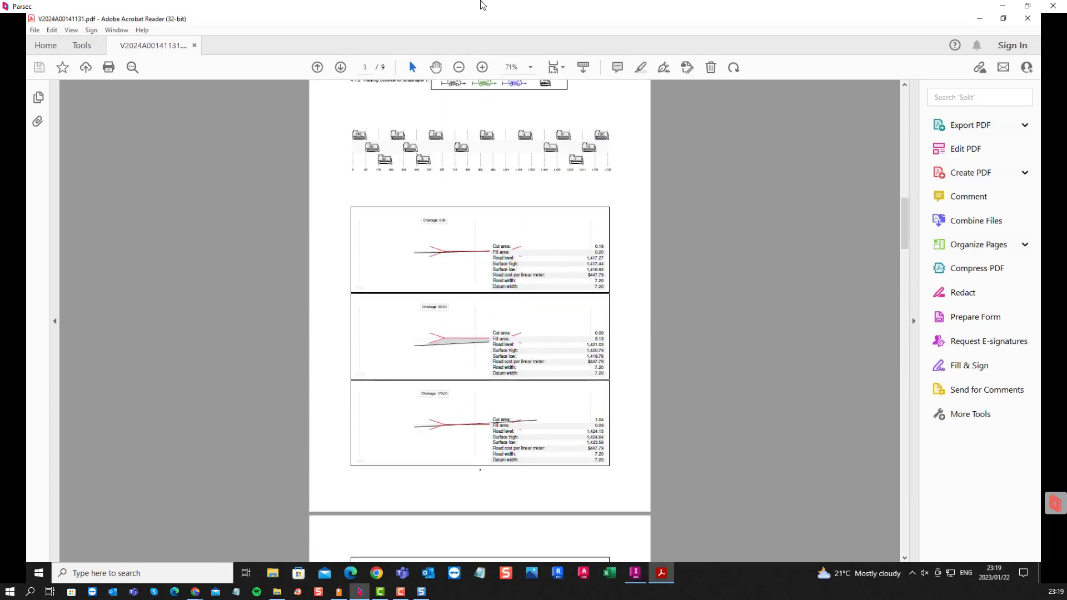
Step: Close the PDF and load the optimised corridor result into a new Road_0_Corridor proposal
{"action": "left_click", "coordinate": [1028, 19]}
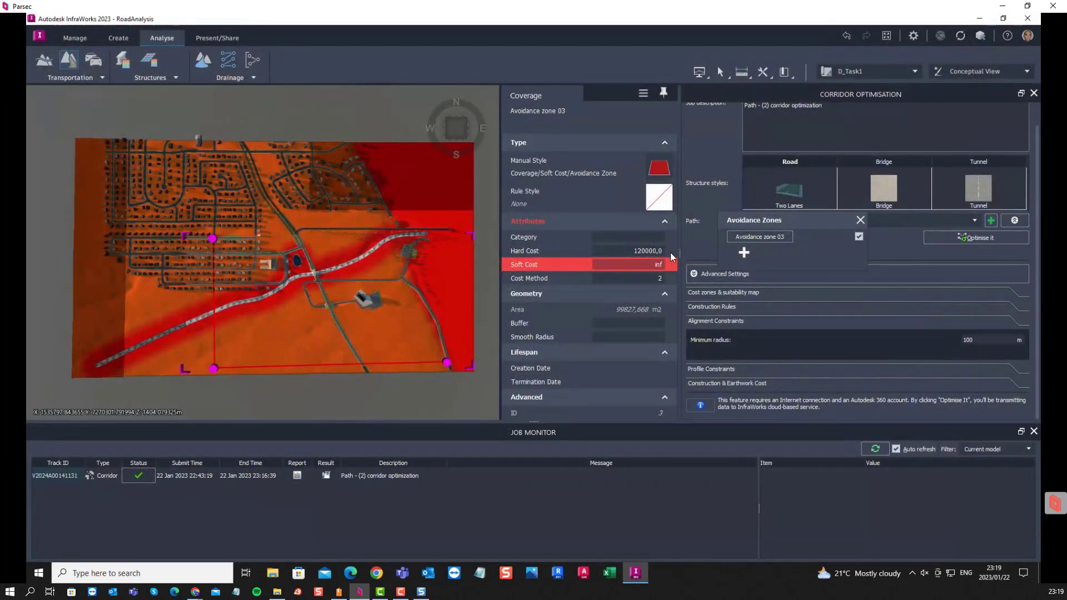
{"action": "left_click", "coordinate": [327, 477]}
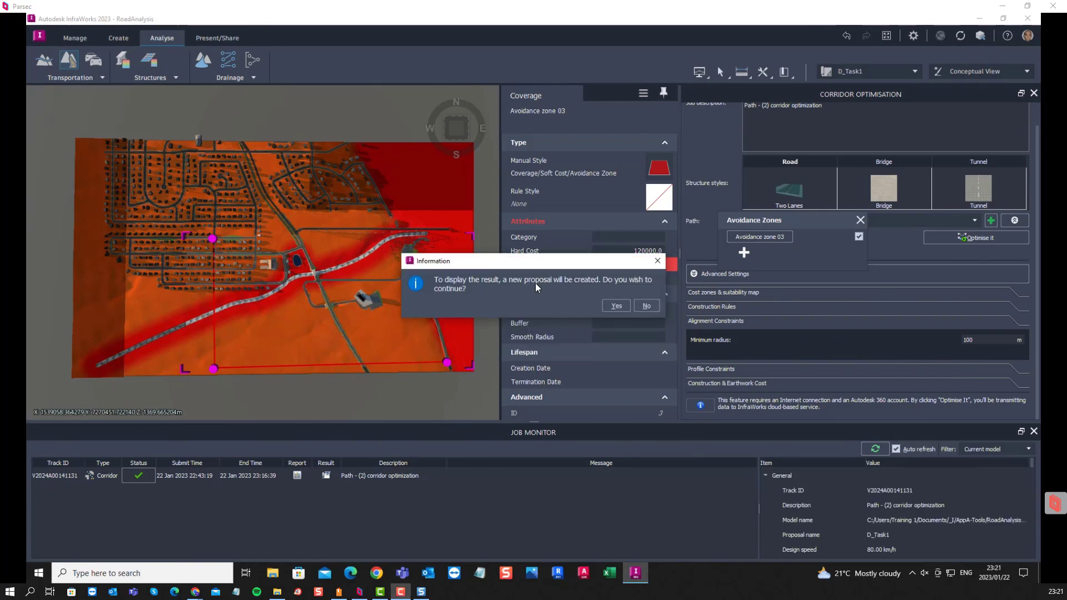
{"action": "left_click", "coordinate": [616, 305]}
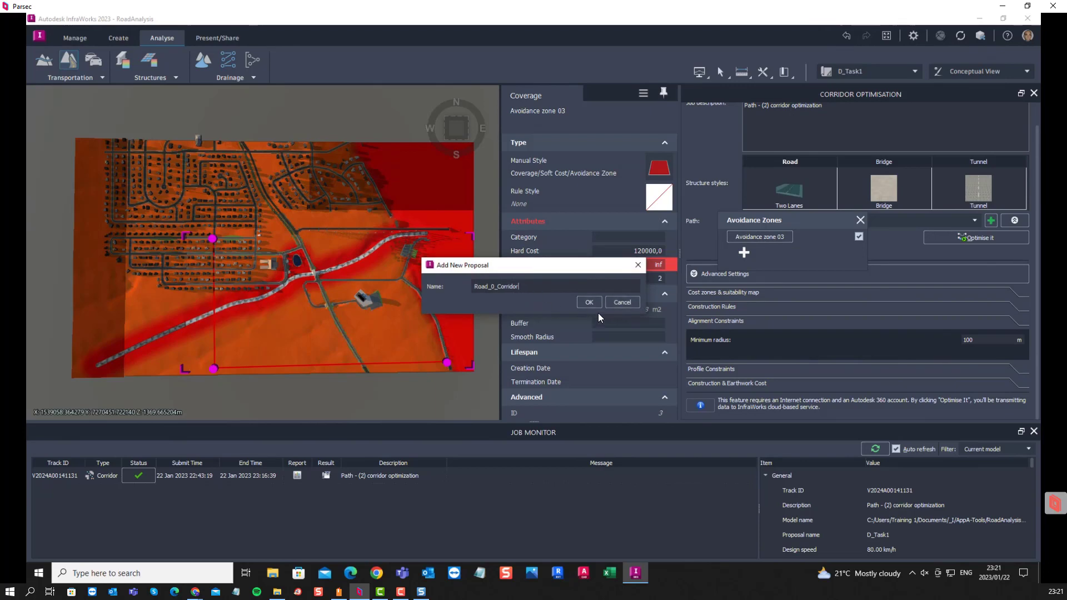
{"action": "left_click", "coordinate": [590, 302]}
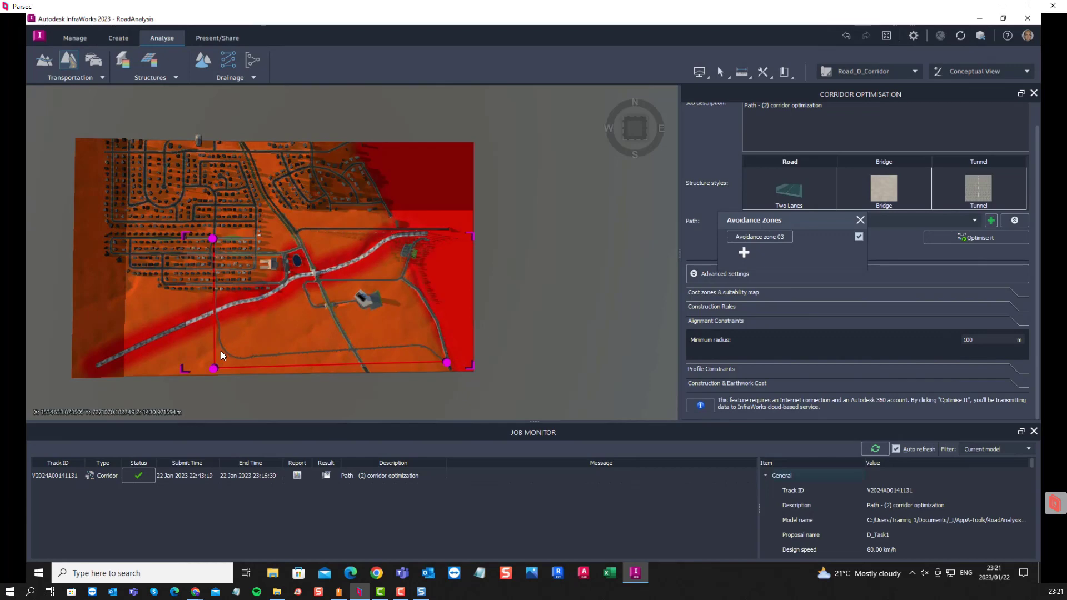
{"action": "scroll", "coordinate": [205, 345], "scroll_direction": "up", "scroll_amount": 5}
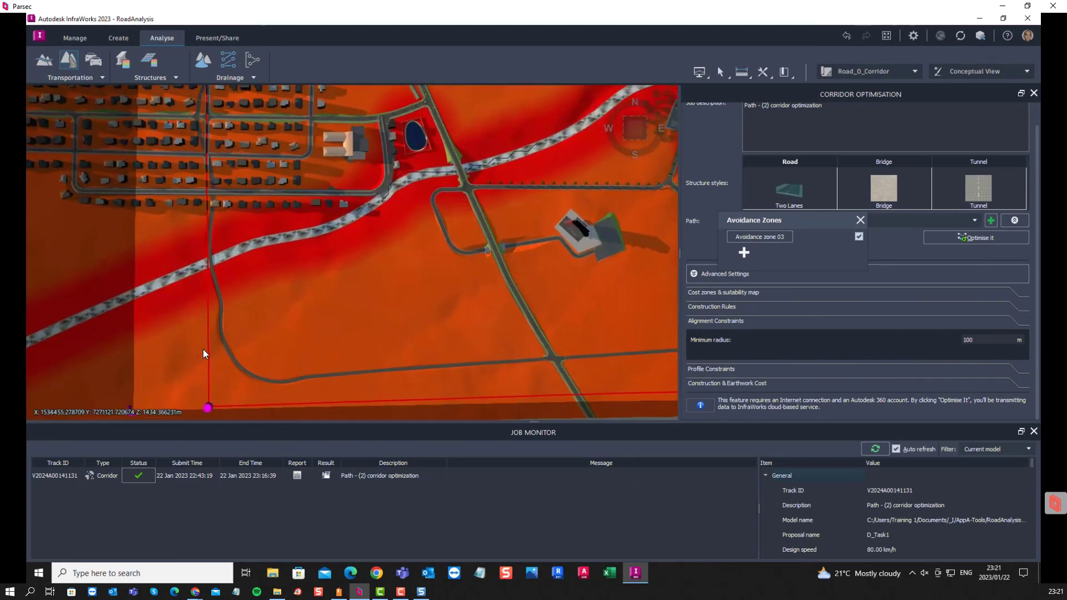
{"action": "scroll", "coordinate": [207, 351], "scroll_direction": "up", "scroll_amount": 10}
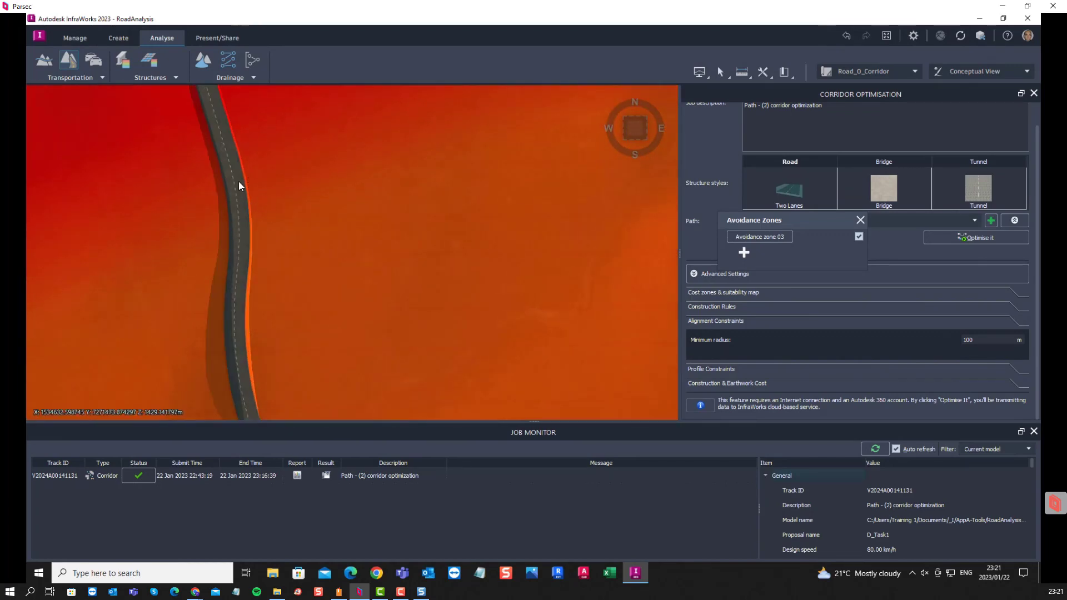
{"action": "scroll", "coordinate": [232, 189], "scroll_direction": "down", "scroll_amount": 10}
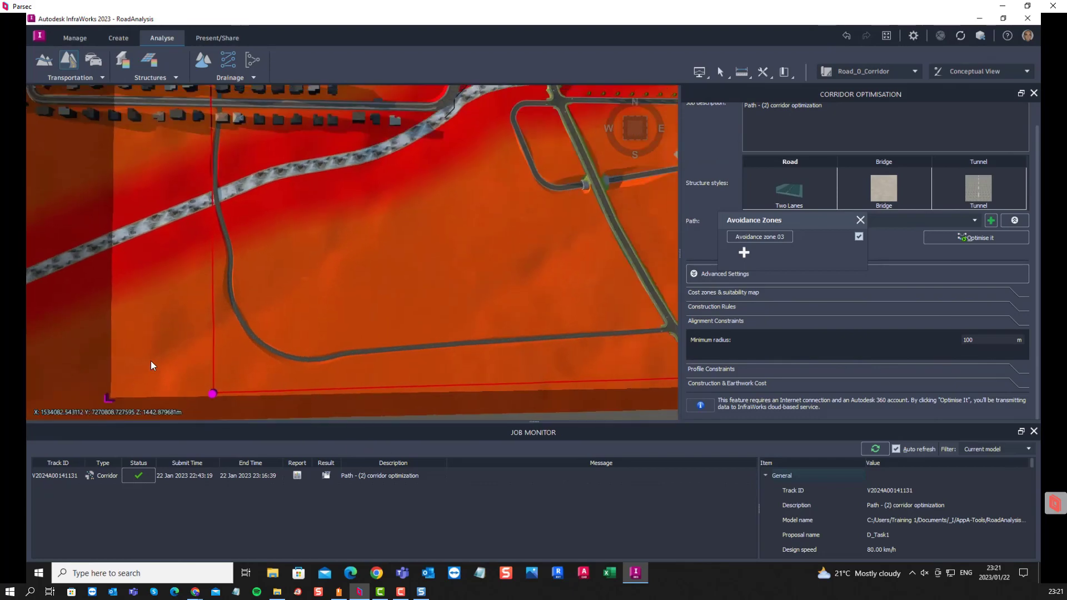
{"action": "left_click_drag", "start_coordinate": [151, 365], "coordinate": [583, 353]}
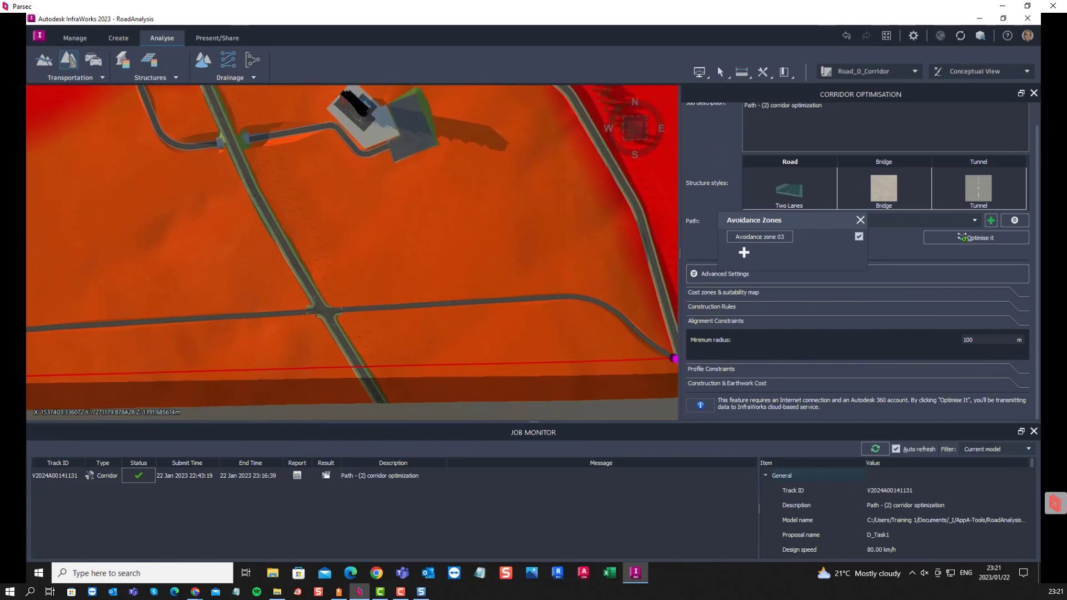
{"action": "scroll", "coordinate": [619, 338], "scroll_direction": "up", "scroll_amount": 5}
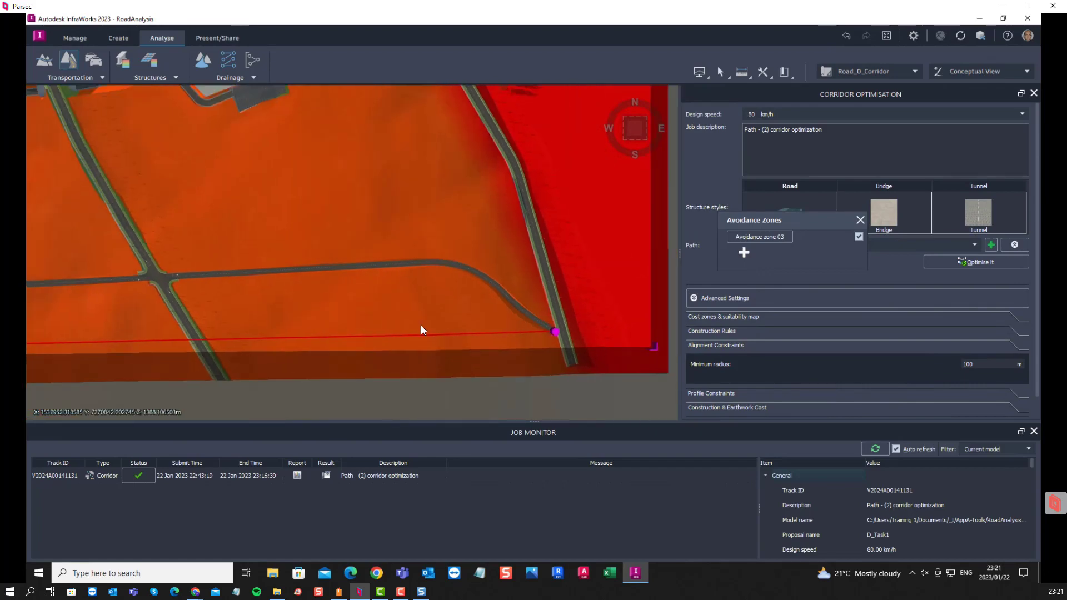
{"action": "scroll", "coordinate": [422, 329], "scroll_direction": "down", "scroll_amount": 10}
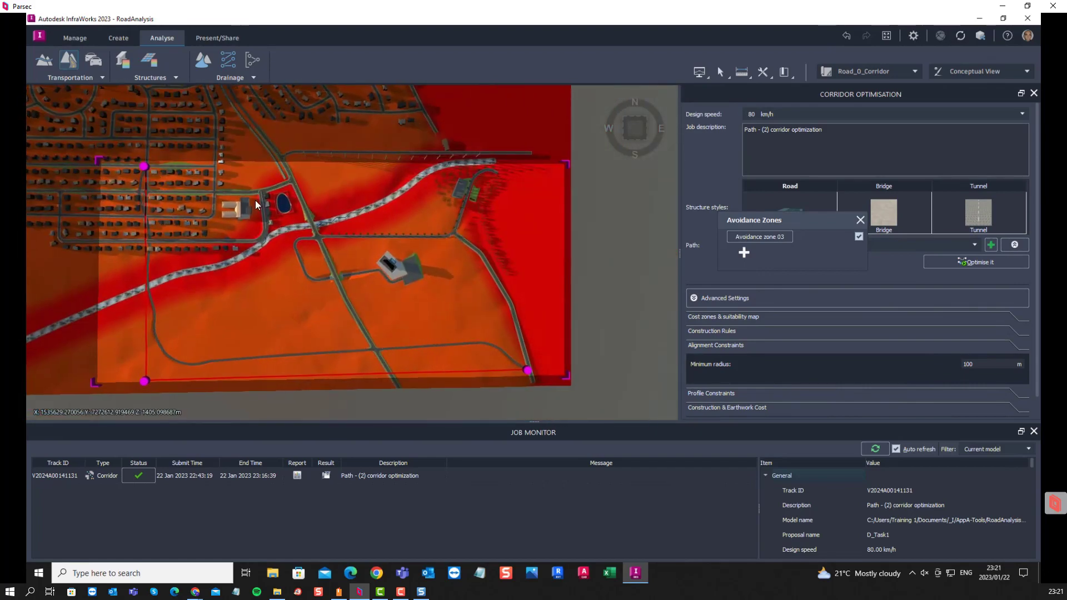